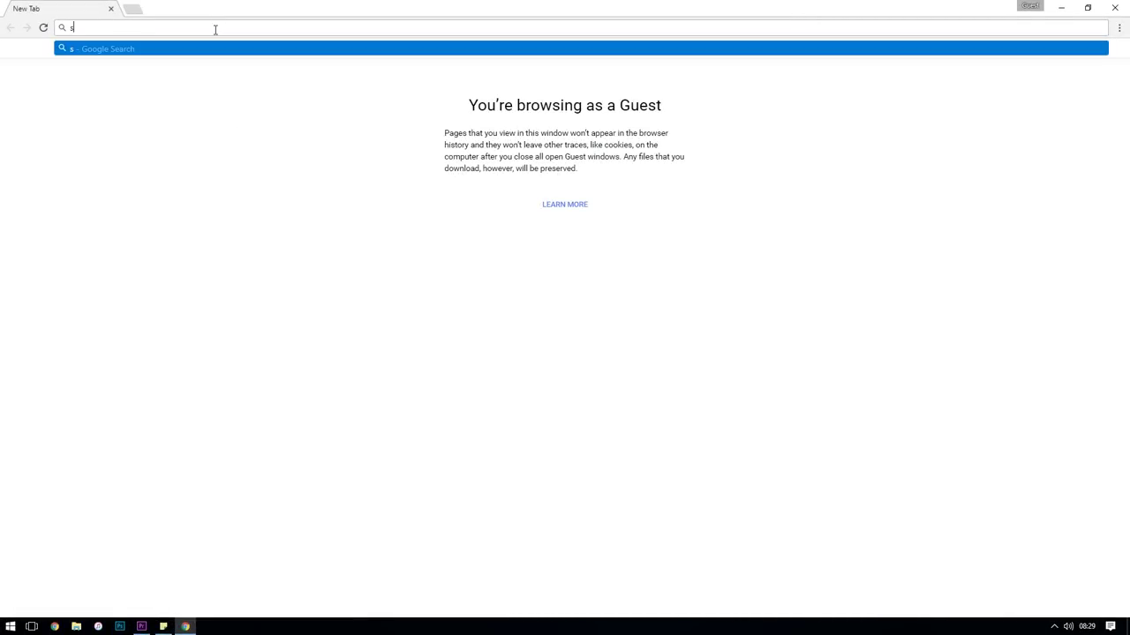
- Go to streamlabs.com and choose to log in with a Twitch account
text(treamlabs.)
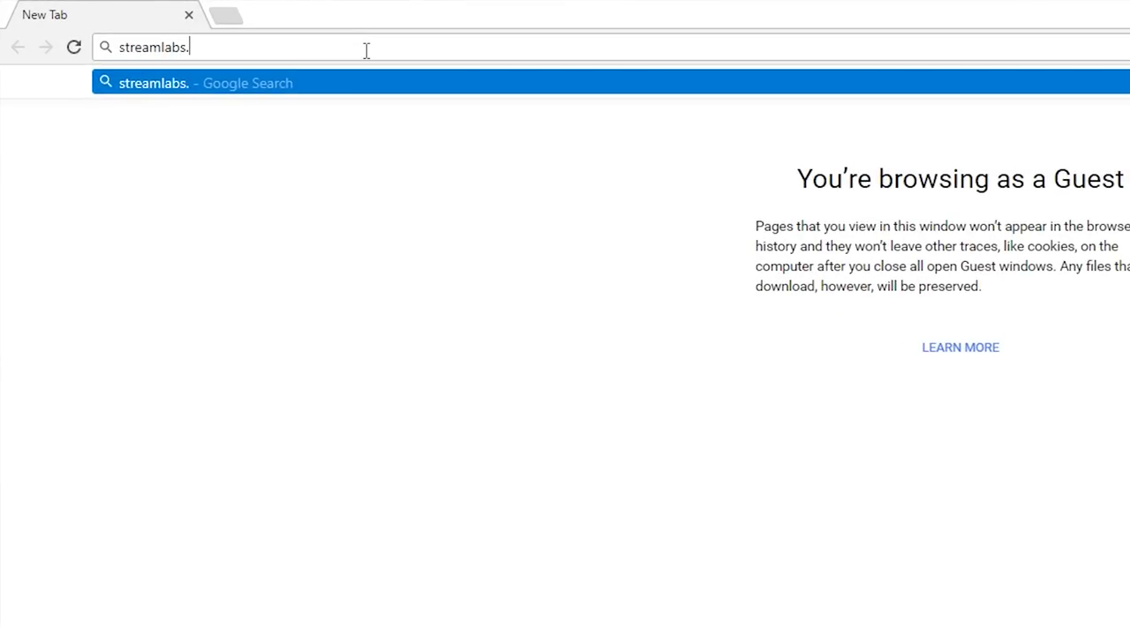
text(com)
key(Return)
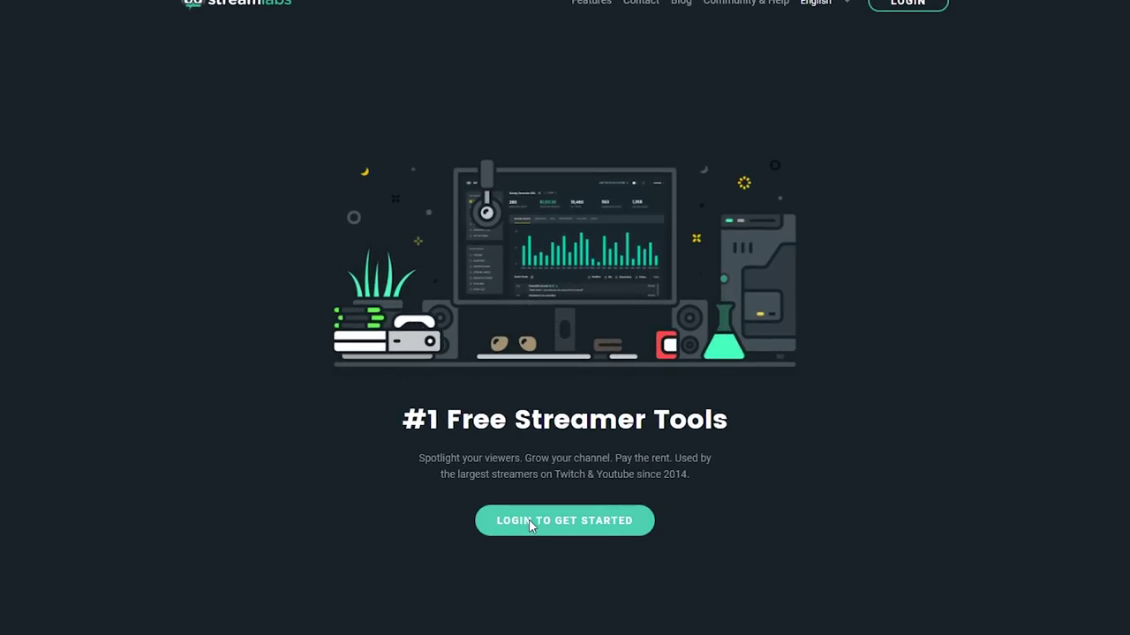
click(532, 525)
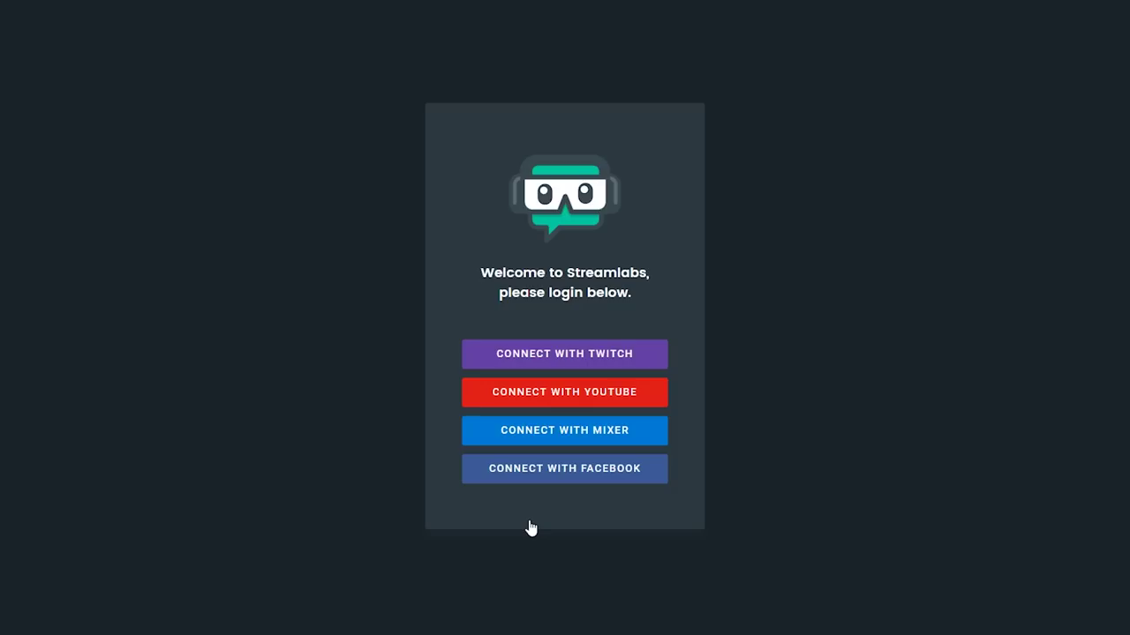
click(549, 360)
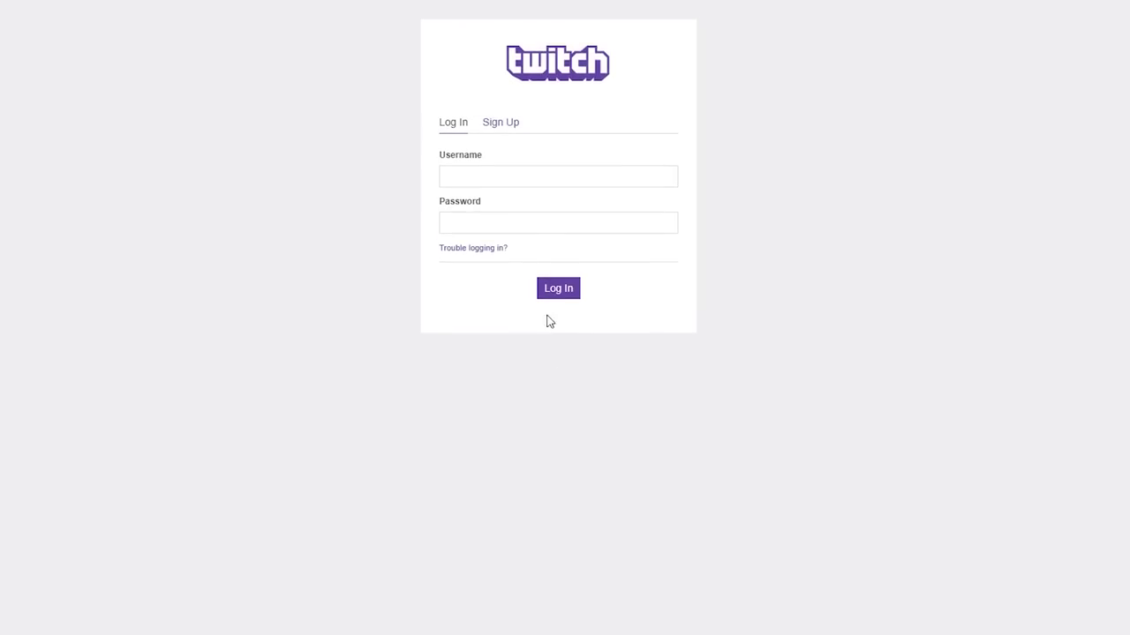
- Sign in with the Twitch account's username and password
click(529, 182)
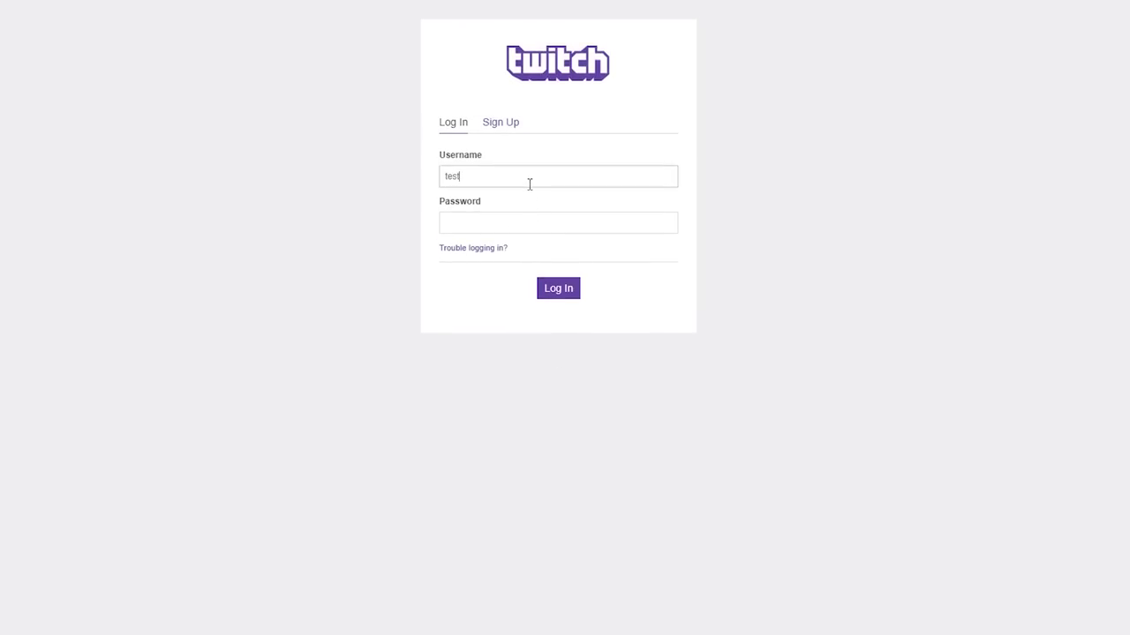
text(test_stream2)
key(Tab)
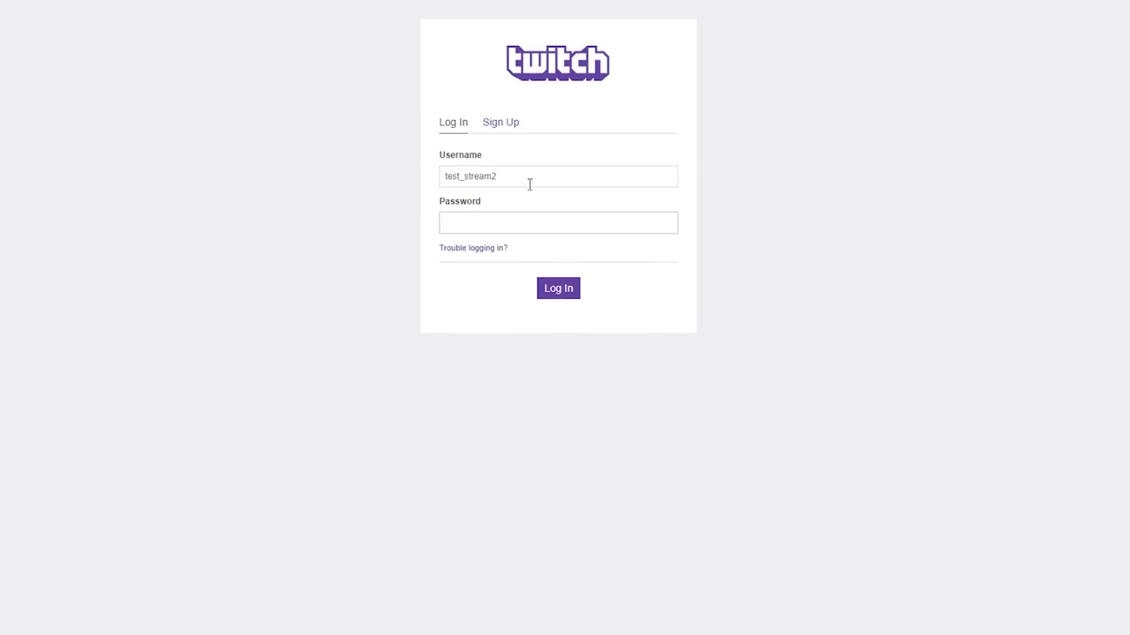
key(ctrl+v)
click(558, 287)
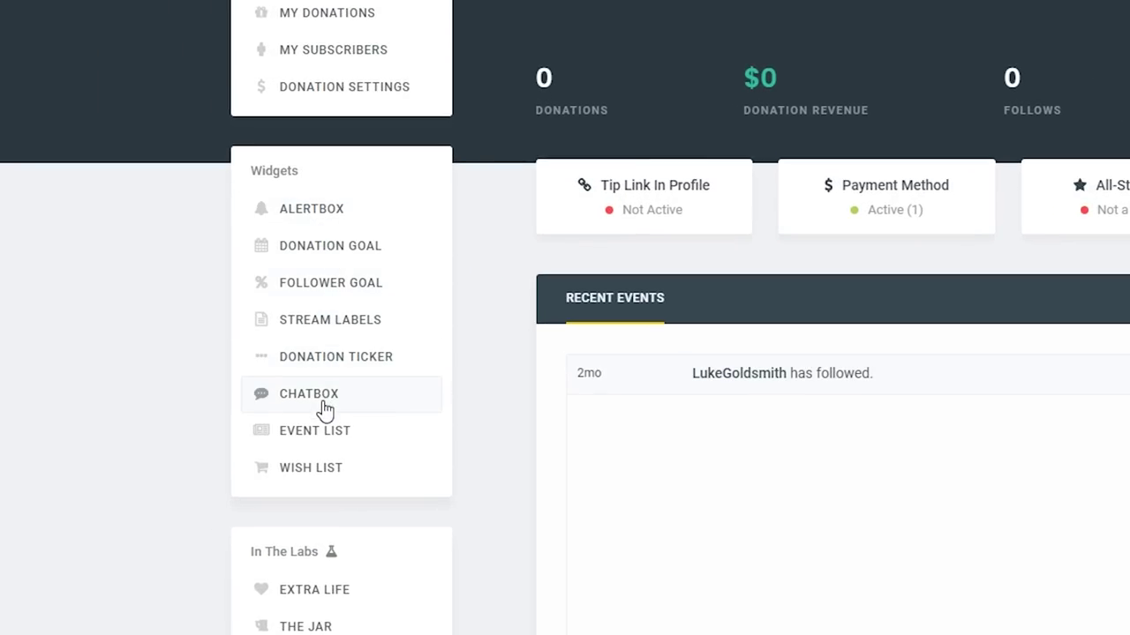
- Open the Chat Box widget page and scroll down to its settings
click(325, 409)
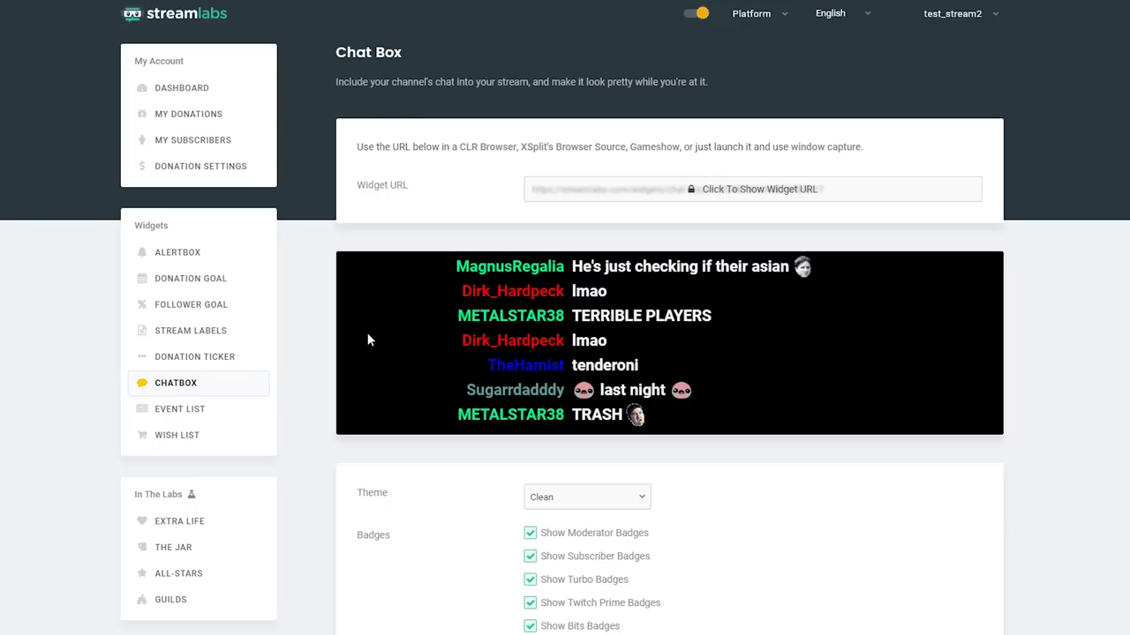
scroll(378, 353, down, 3)
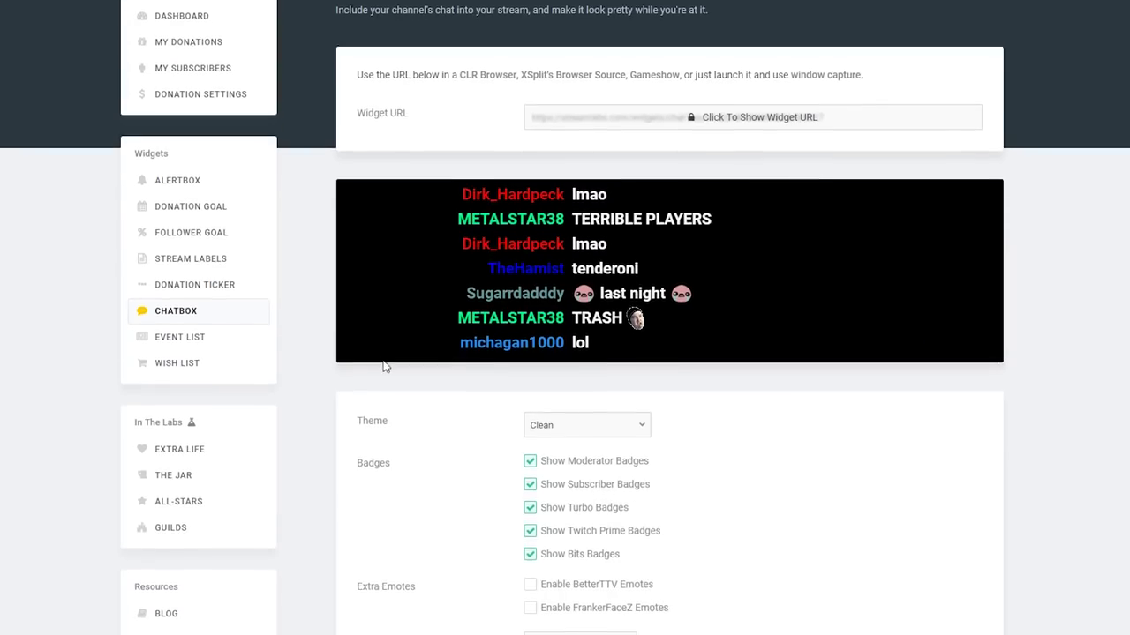
click(644, 291)
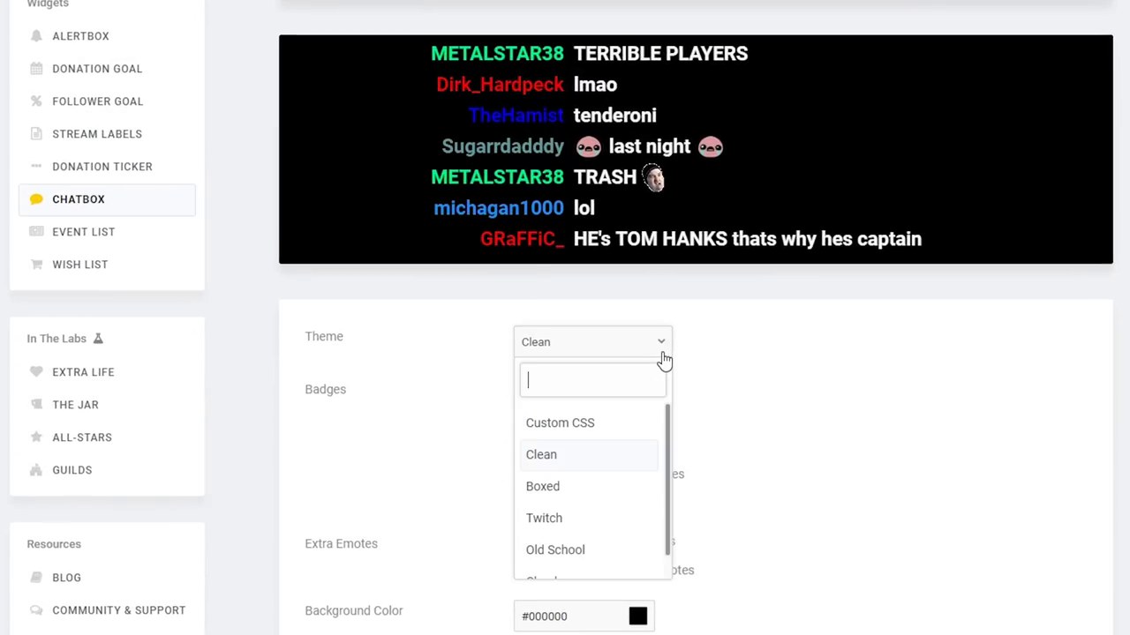
click(624, 426)
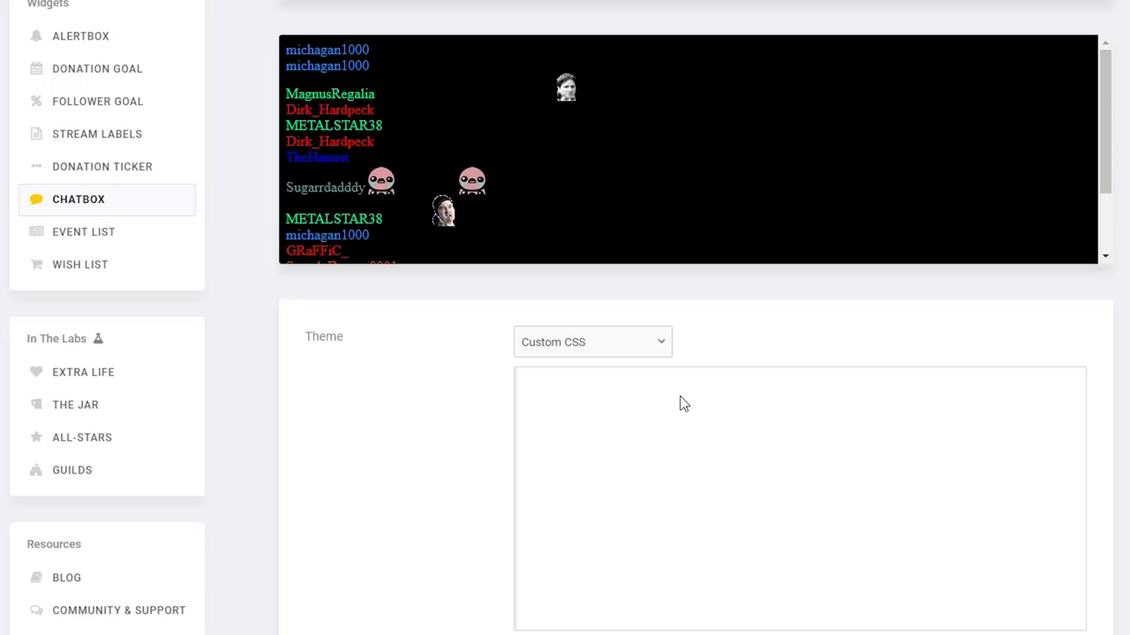
click(644, 366)
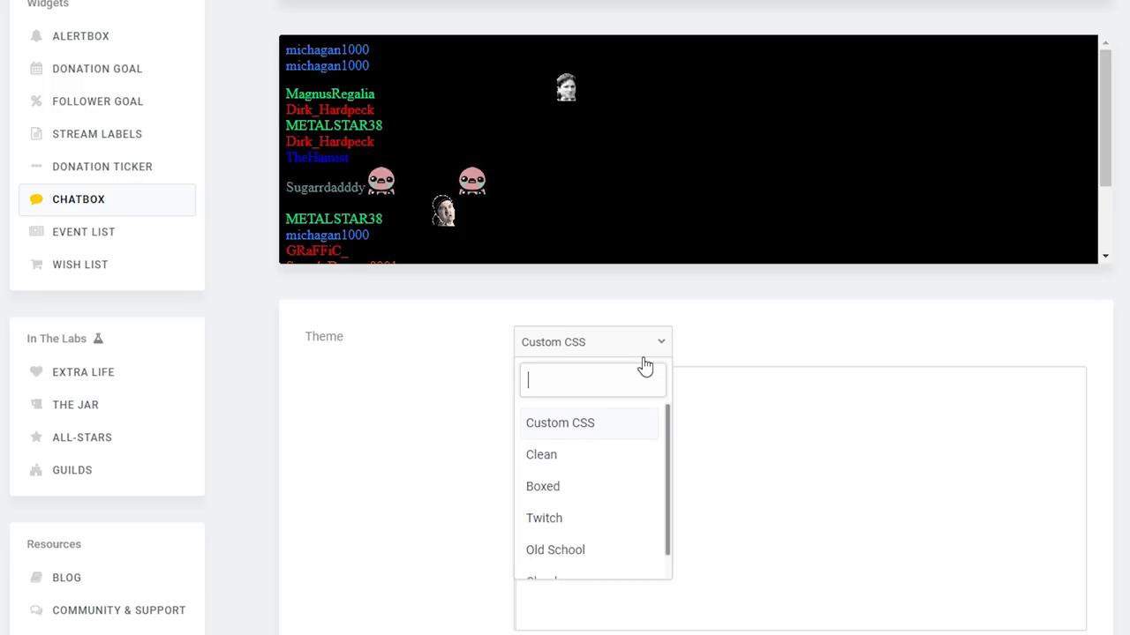
click(631, 452)
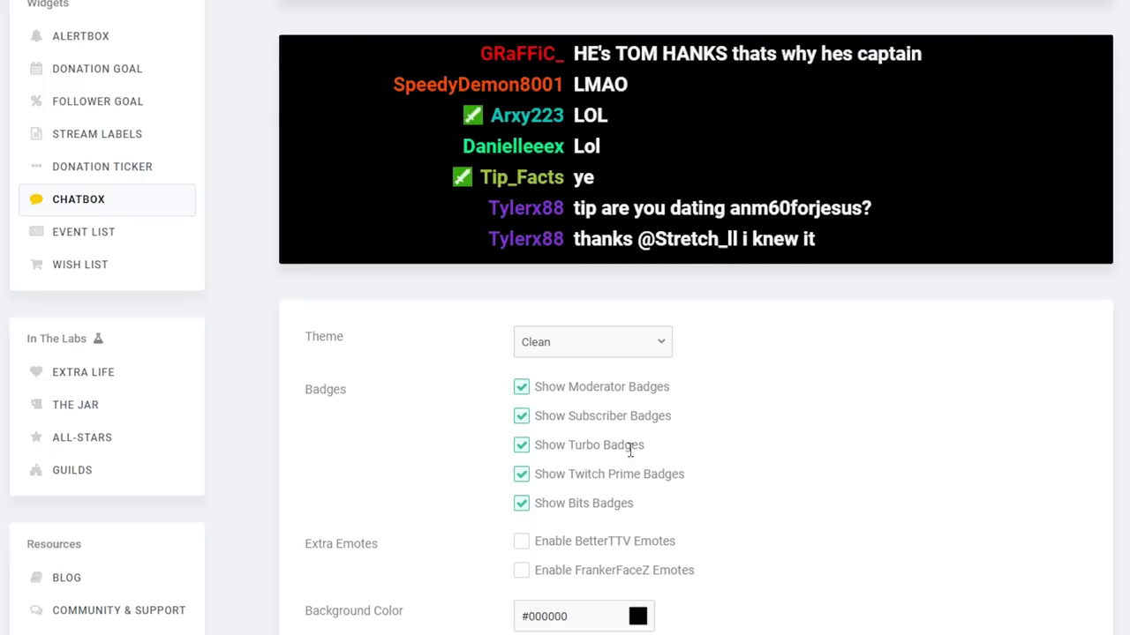
click(664, 343)
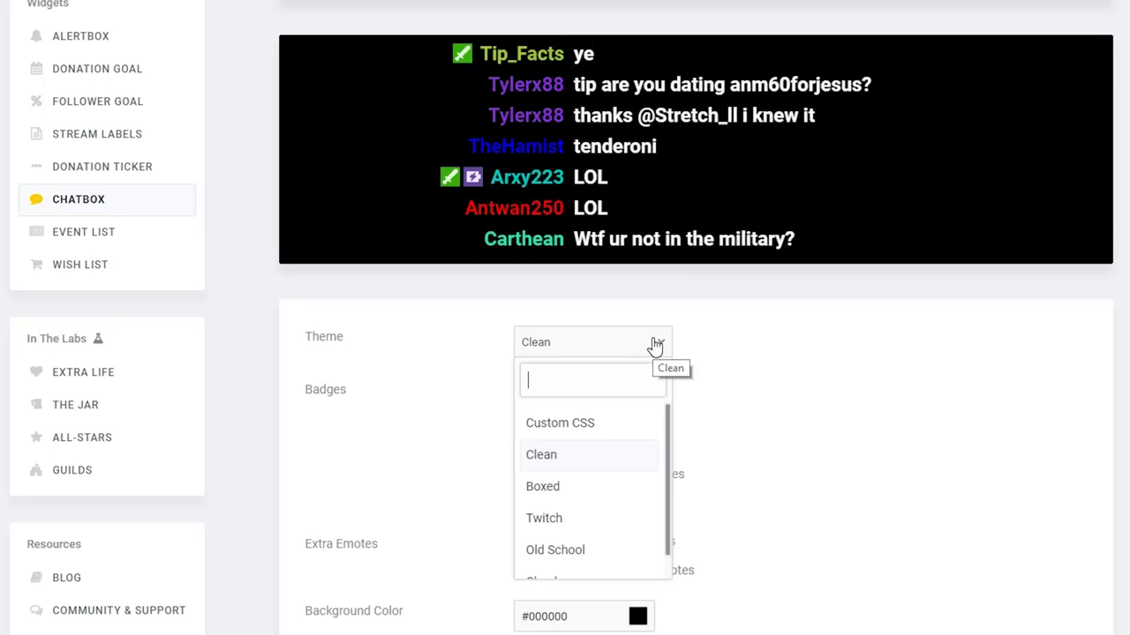
click(608, 468)
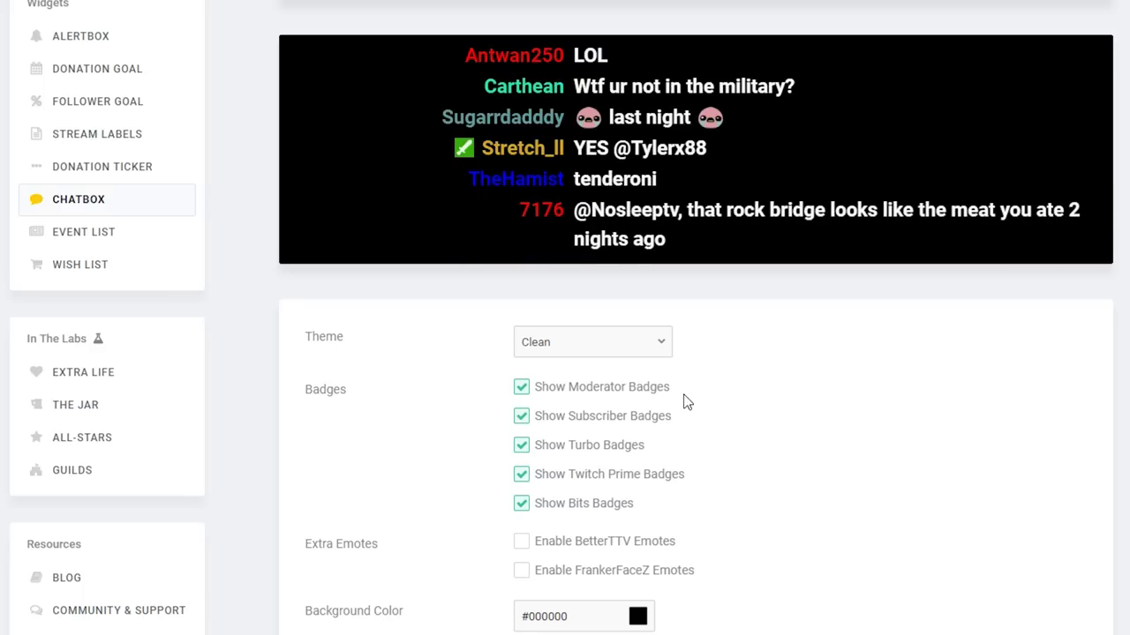
click(525, 398)
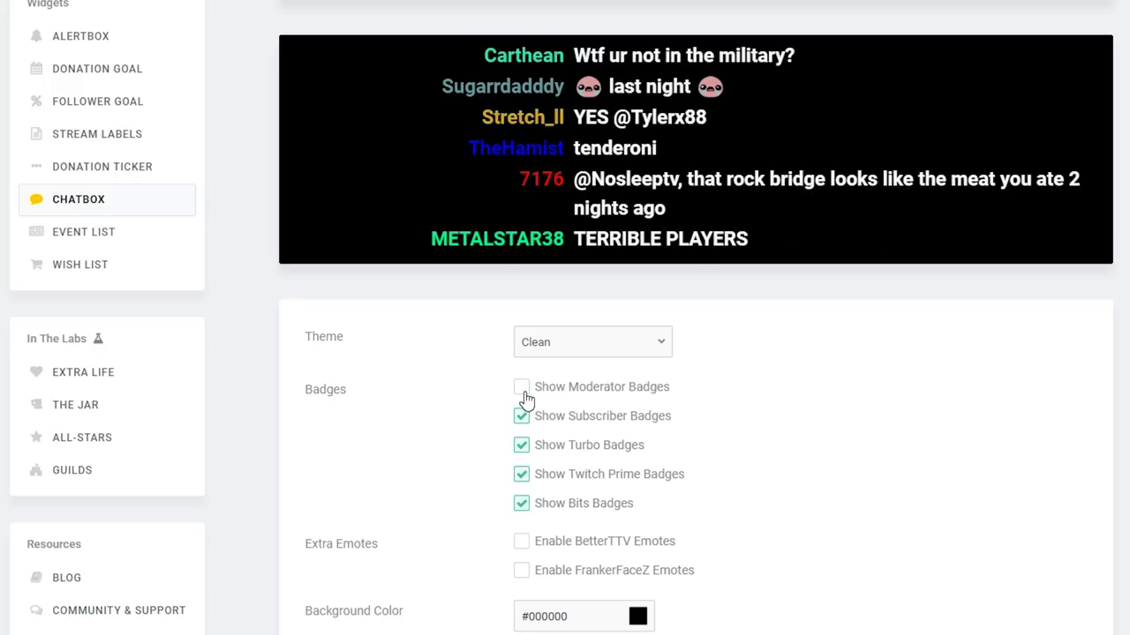
click(525, 398)
click(523, 424)
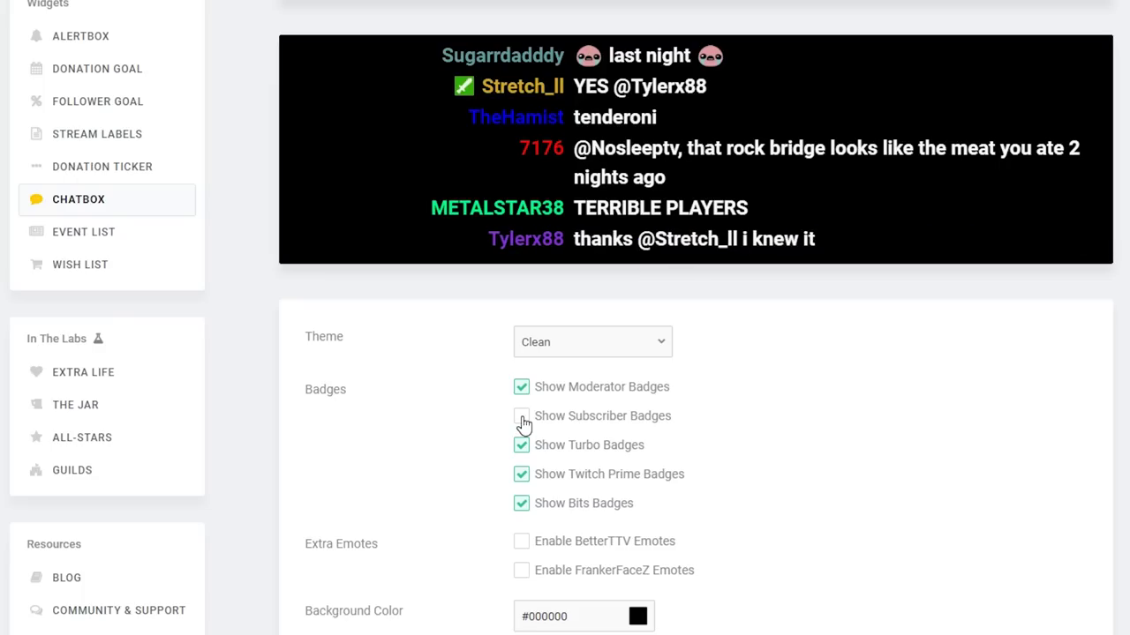
click(523, 424)
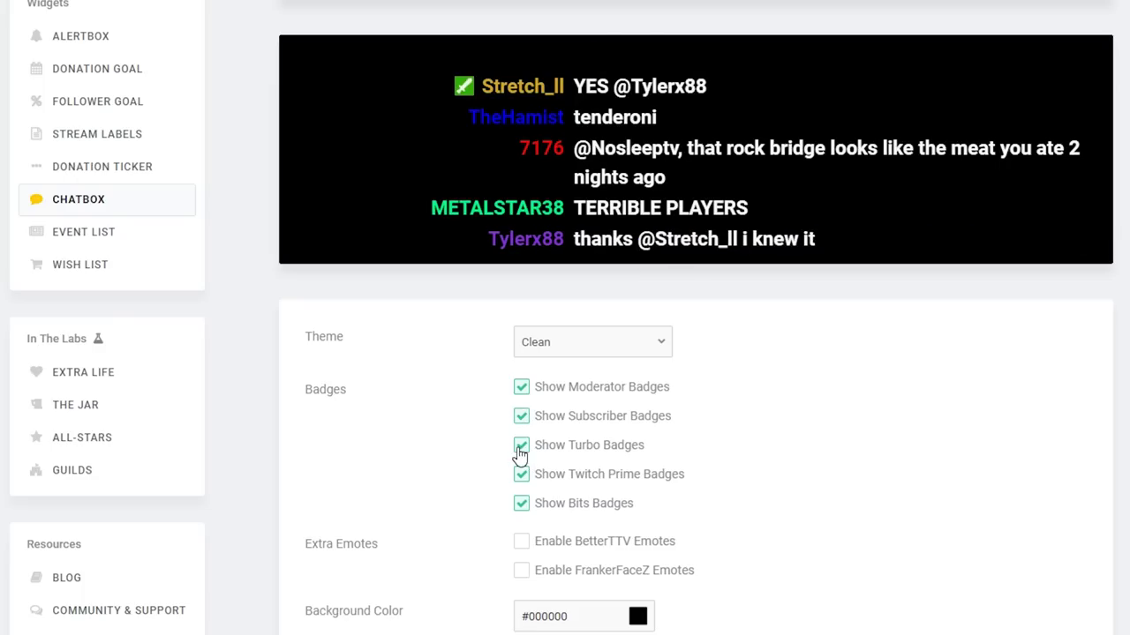
click(520, 452)
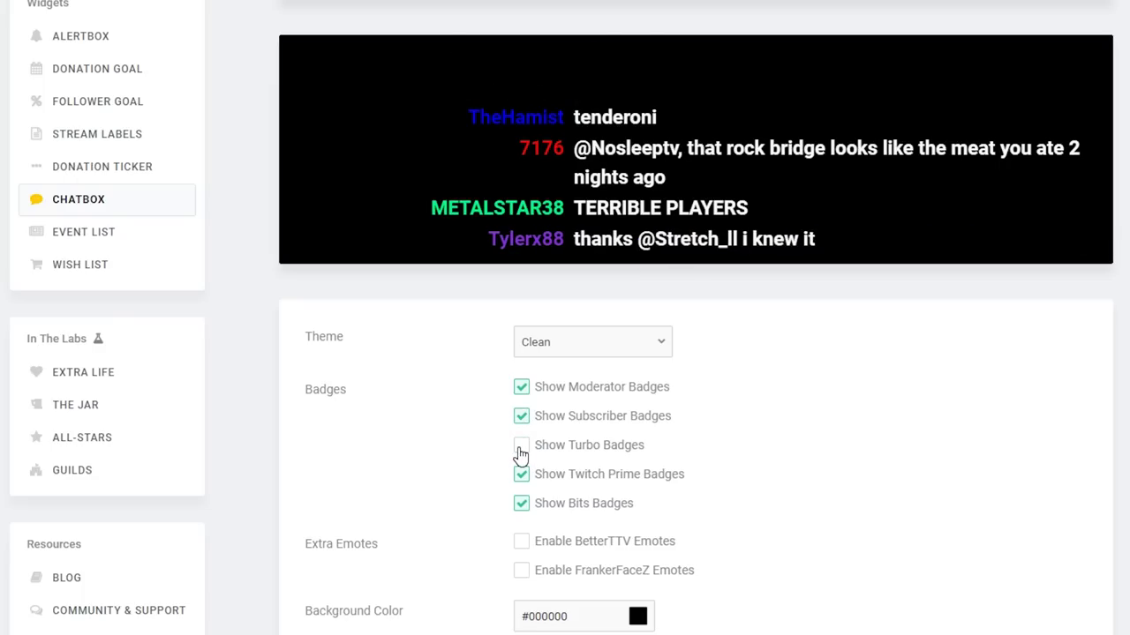
click(520, 452)
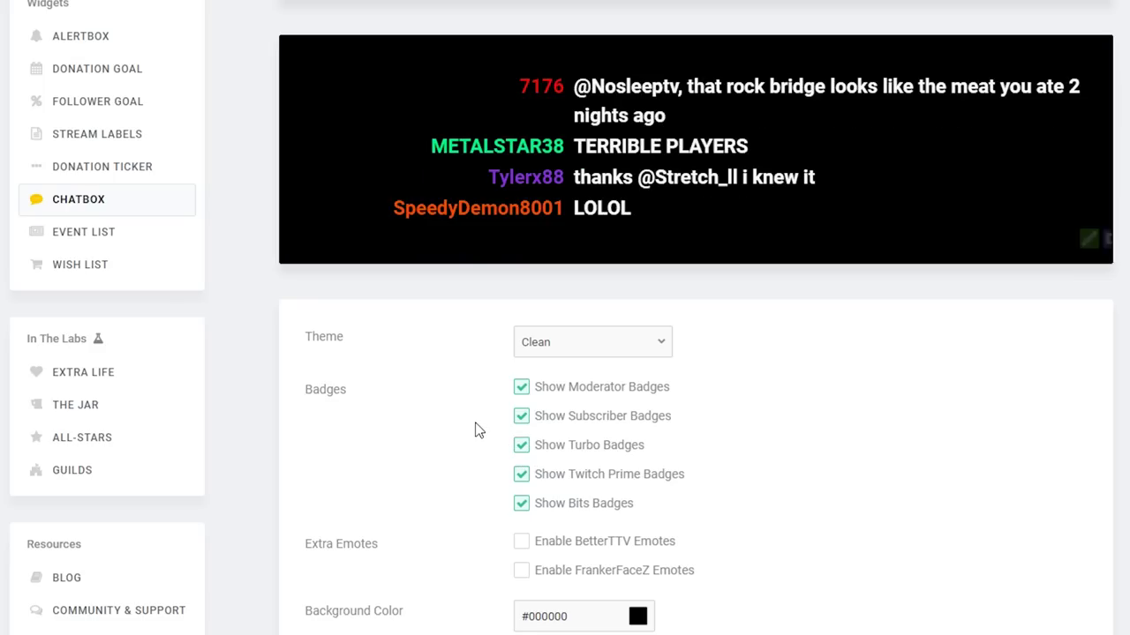
click(521, 451)
click(520, 451)
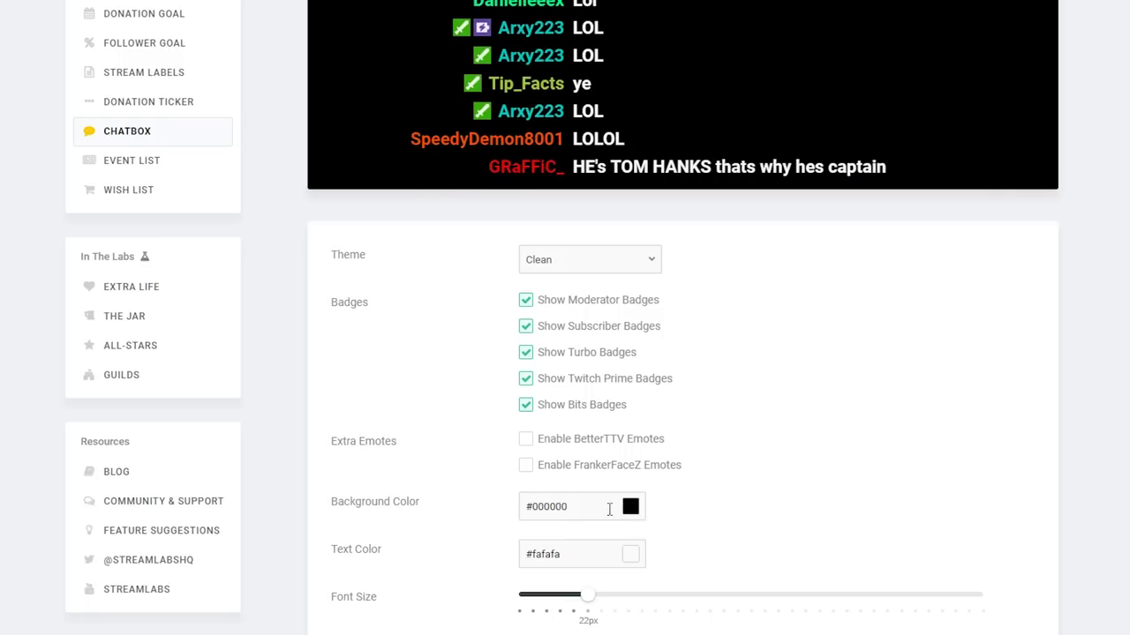
- Set the chat box background colour to #000000 and close the colour picker
drag(533, 510, 577, 510)
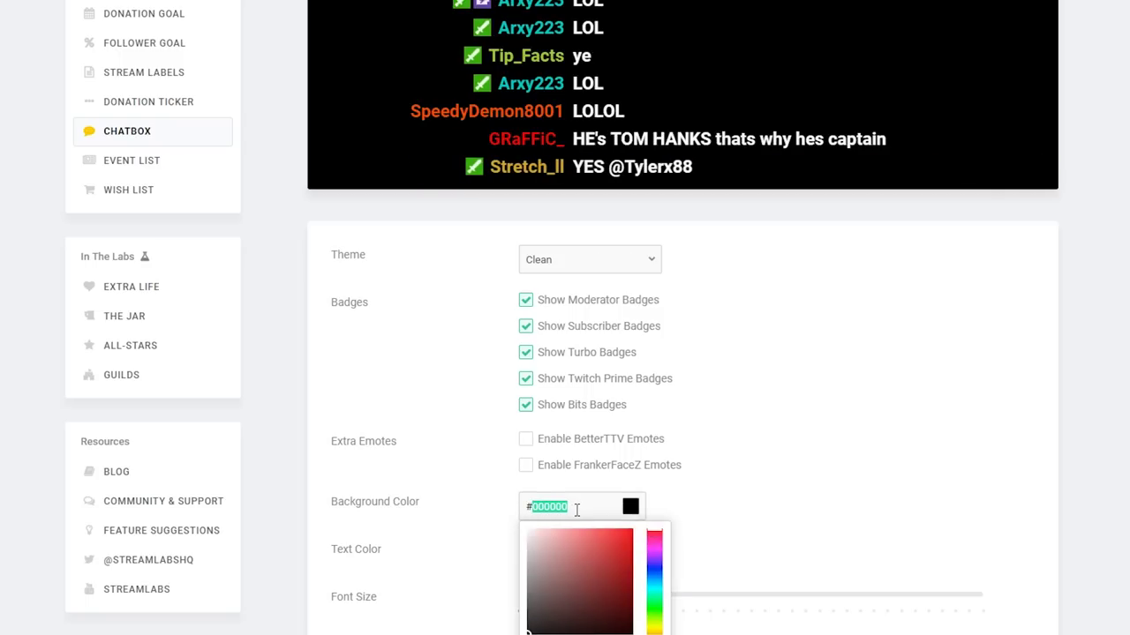
click(694, 508)
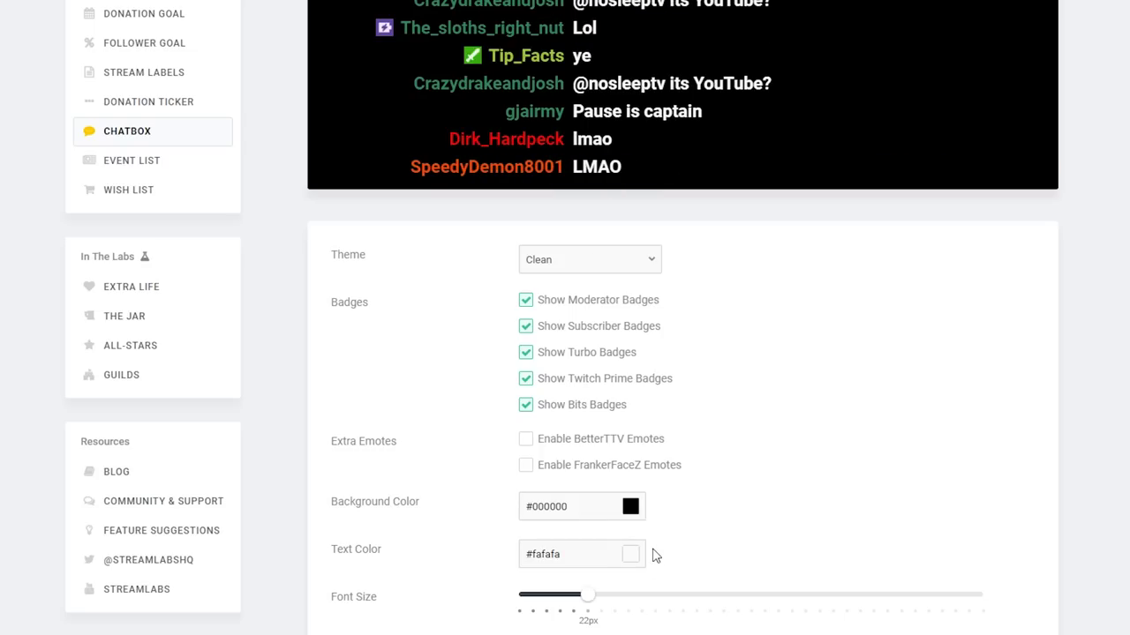
scroll(669, 550, down, 1)
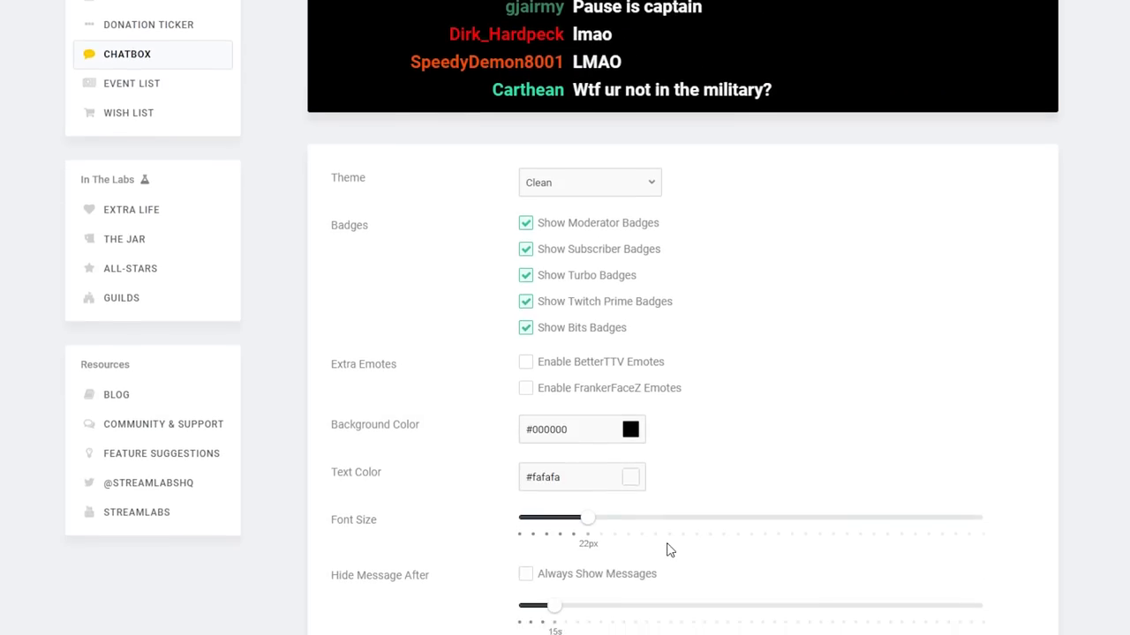
mouse_move(587, 517)
mouse_down()
mouse_move(592, 527)
mouse_move(615, 520)
mouse_move(600, 537)
mouse_move(595, 526)
mouse_up()
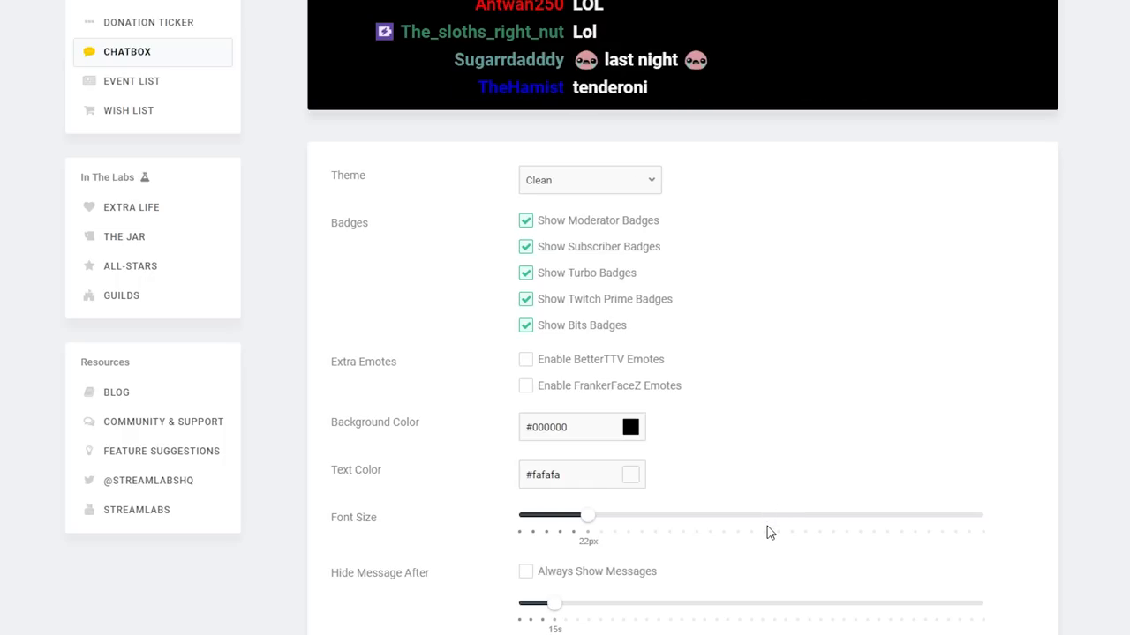
scroll(768, 532, down, 3)
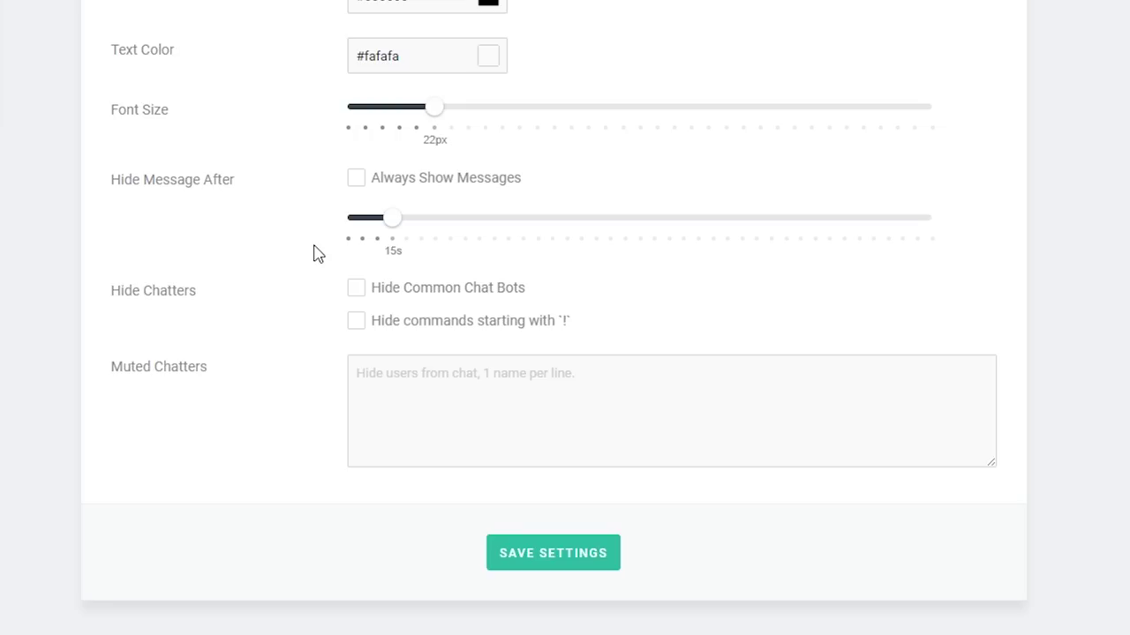
- Enable Hide Common Chat Bots and hiding '!' commands, leaving Always Show Messages off
click(356, 180)
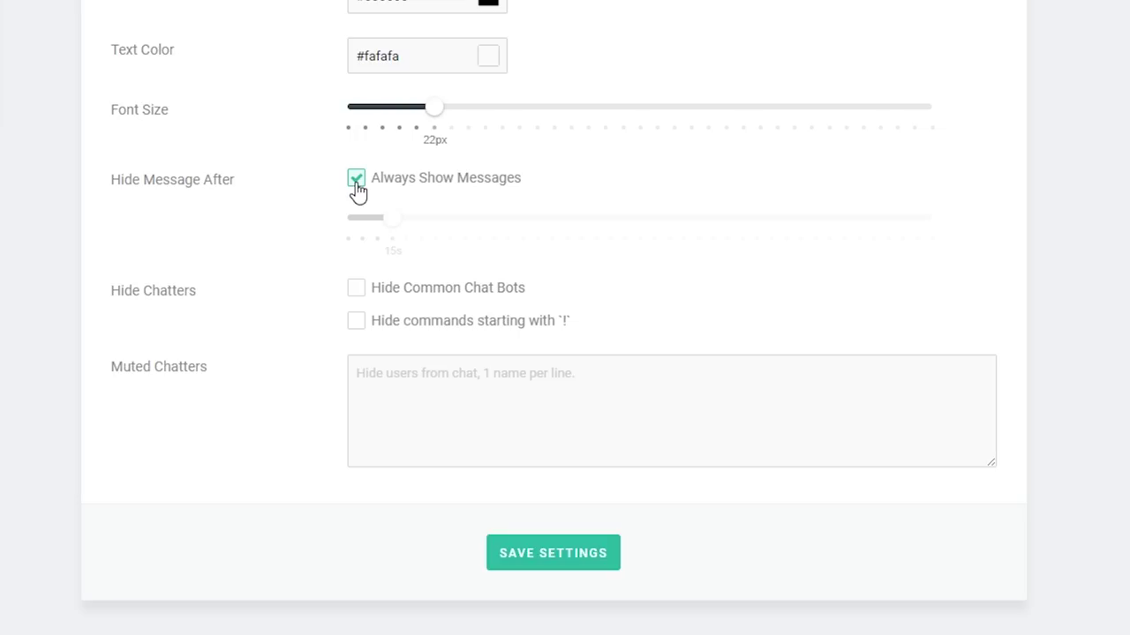
click(356, 181)
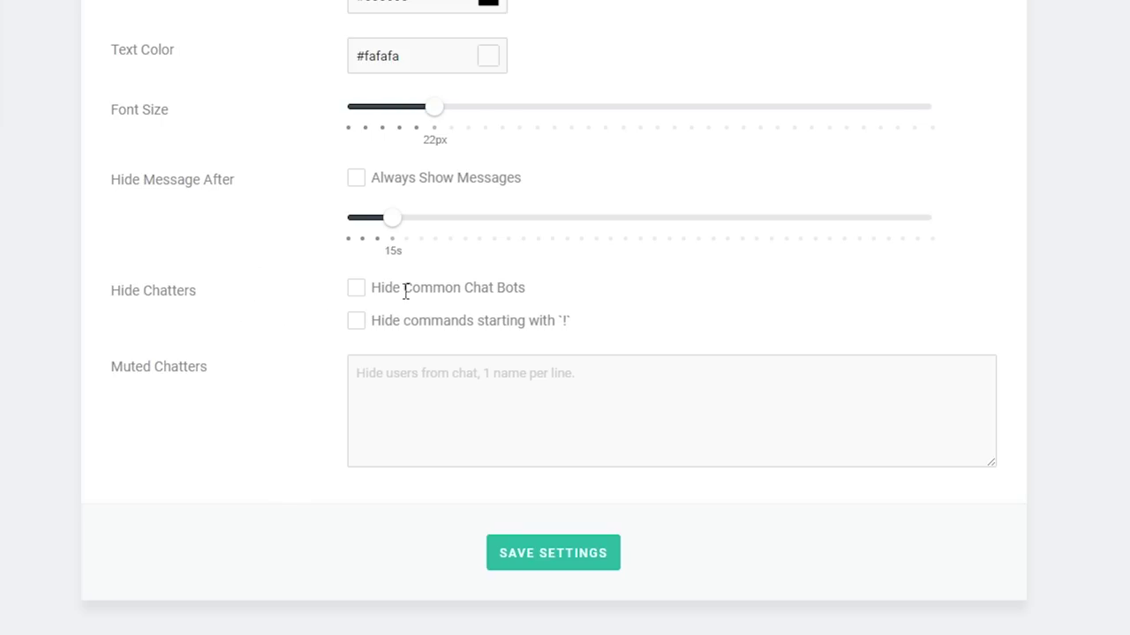
click(360, 291)
click(358, 328)
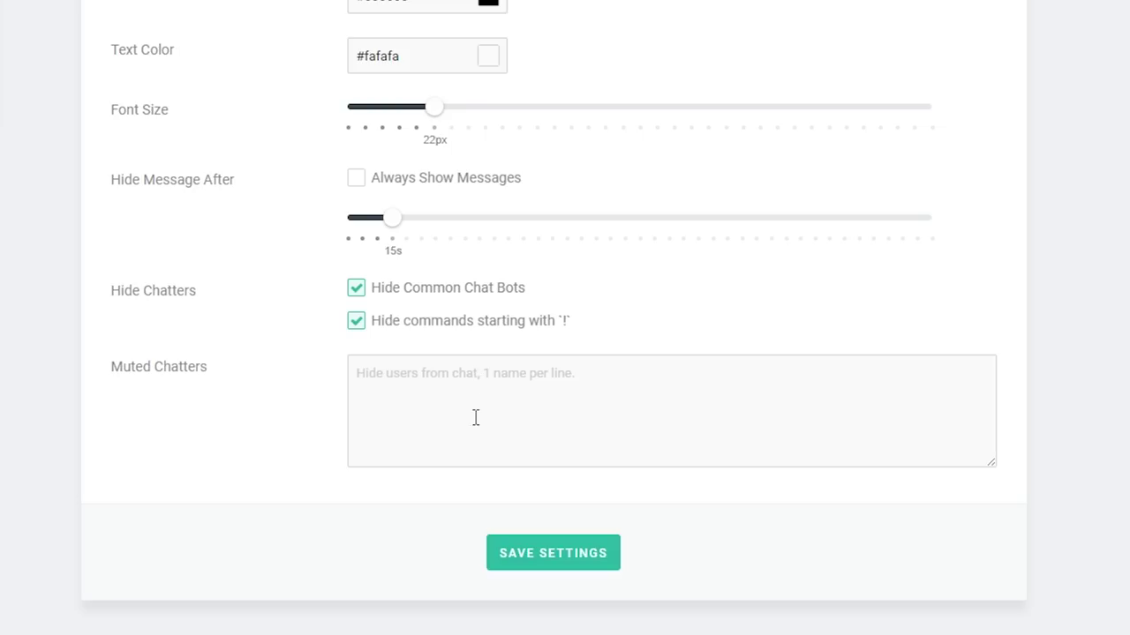
- Save the Chat Box settings, then reveal and copy the complete widget URL
click(521, 569)
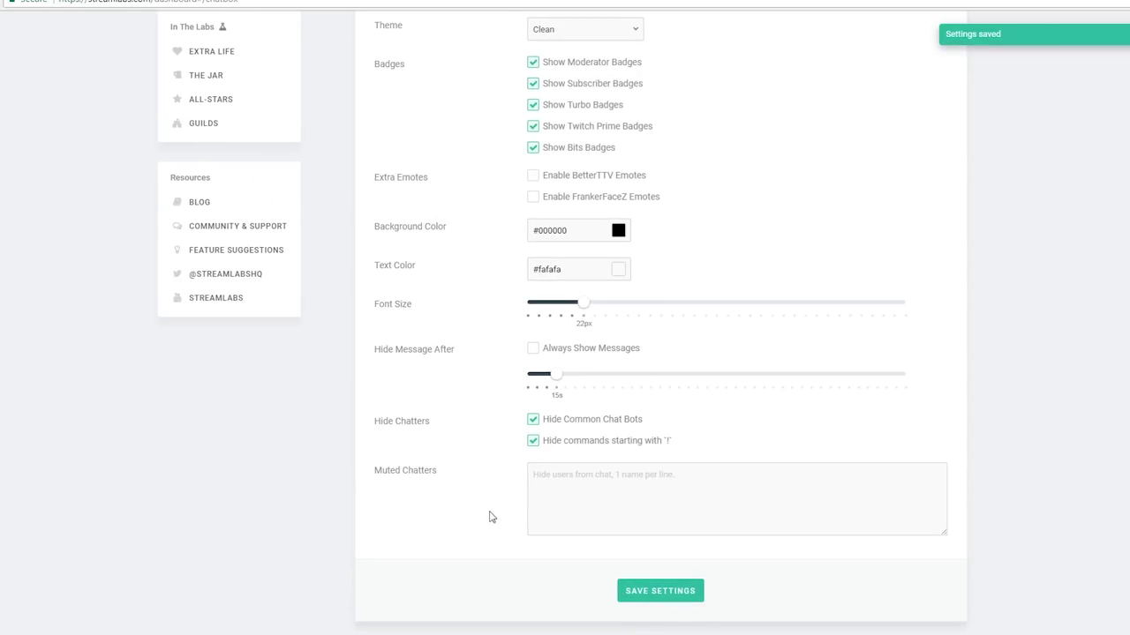
scroll(491, 517, up, 5)
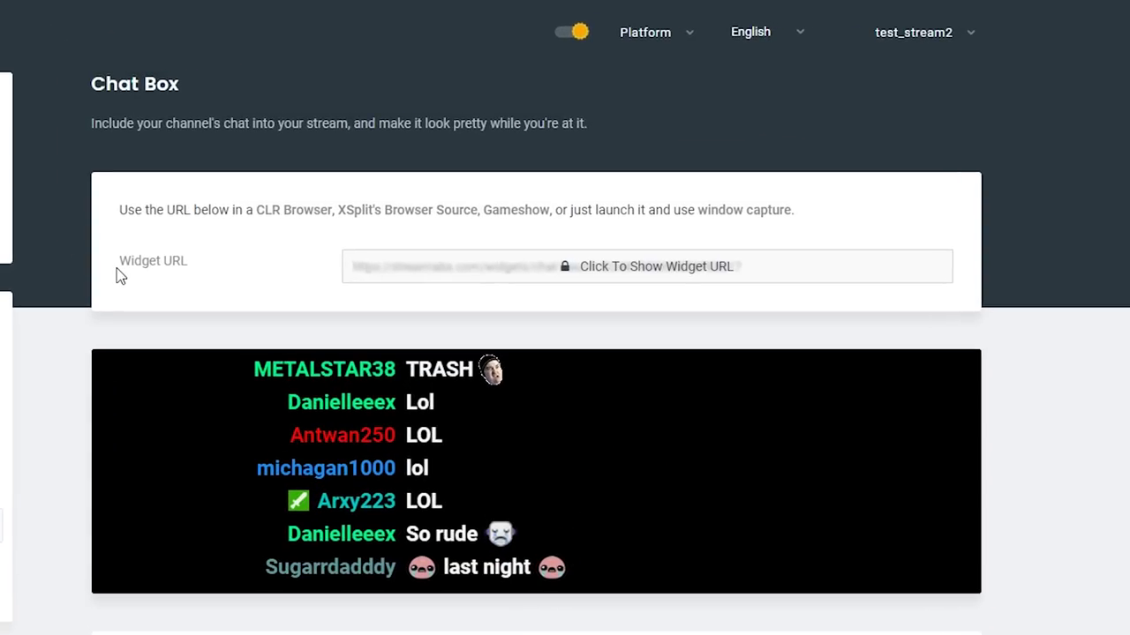
drag(171, 254, 232, 260)
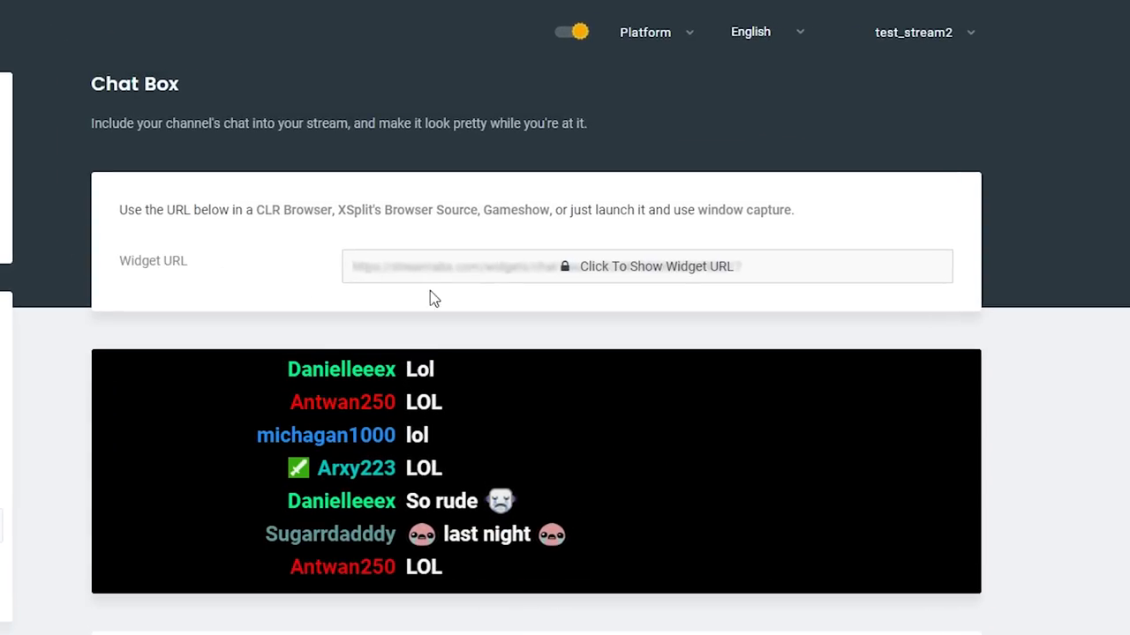
click(612, 269)
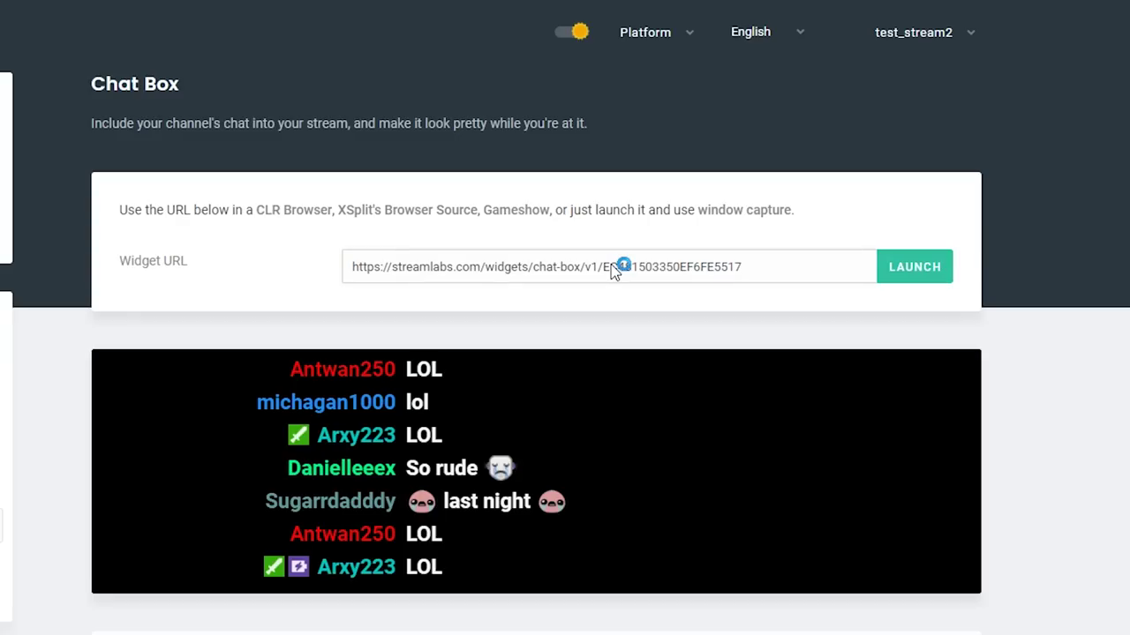
drag(755, 269, 372, 266)
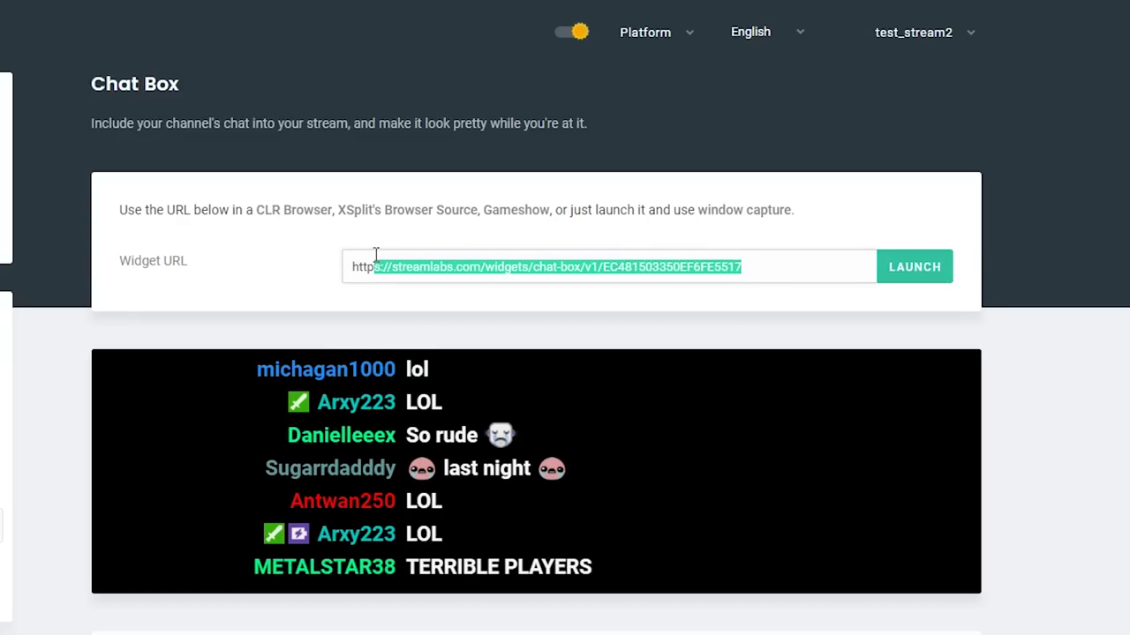
triple_click(372, 266)
right_click(372, 266)
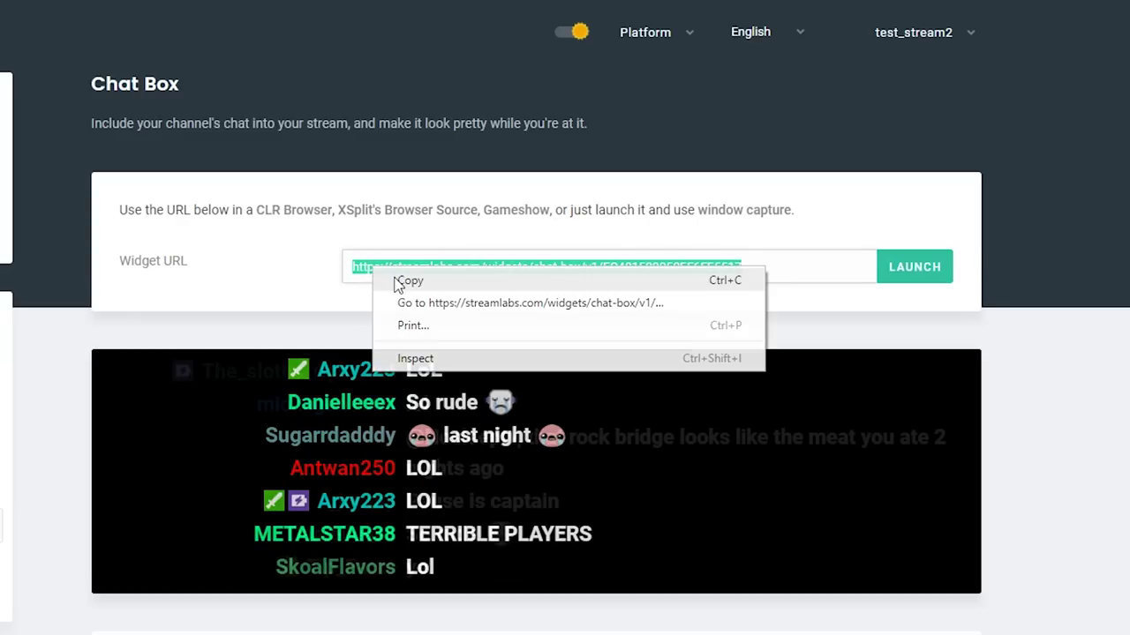
click(393, 283)
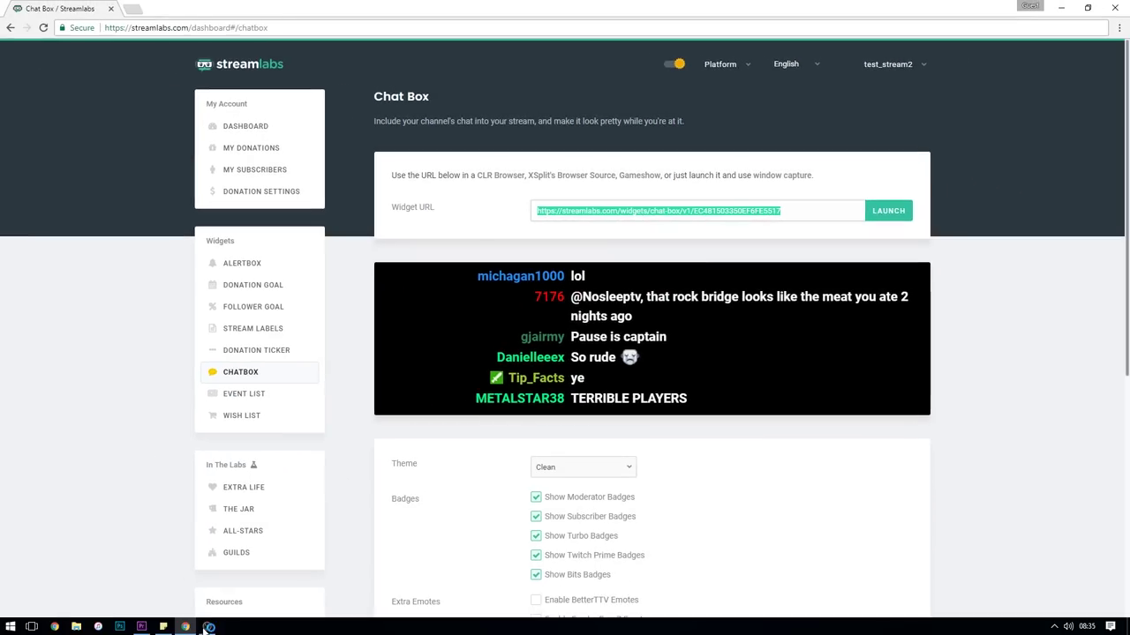
- In OBS, select the Countdown Example scene and open the add-source menu
click(206, 626)
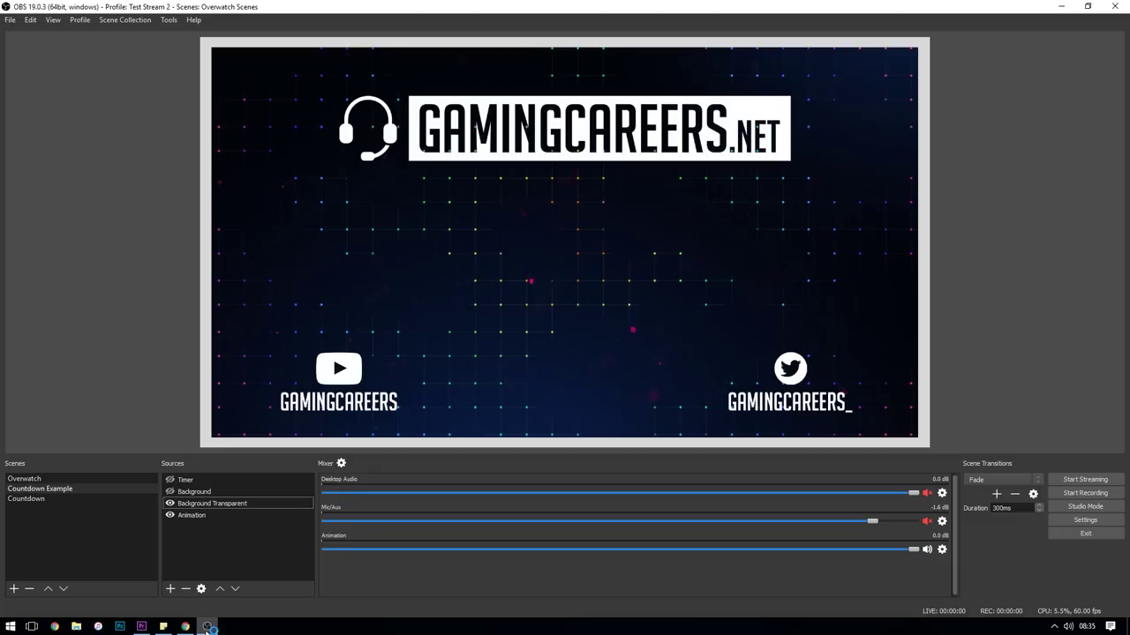
click(63, 488)
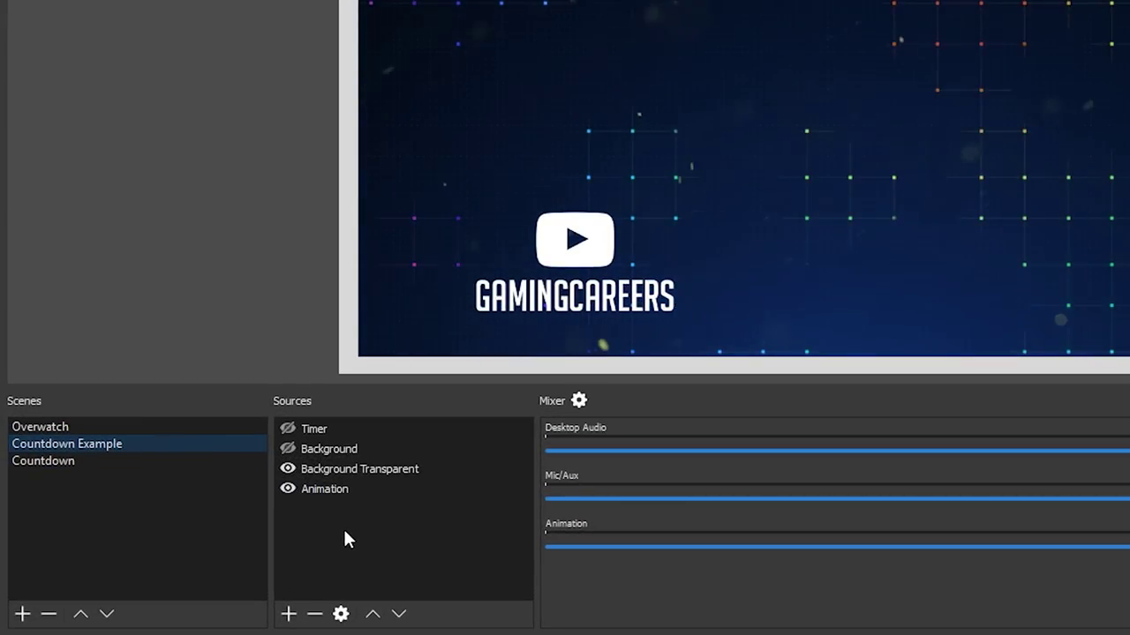
click(345, 538)
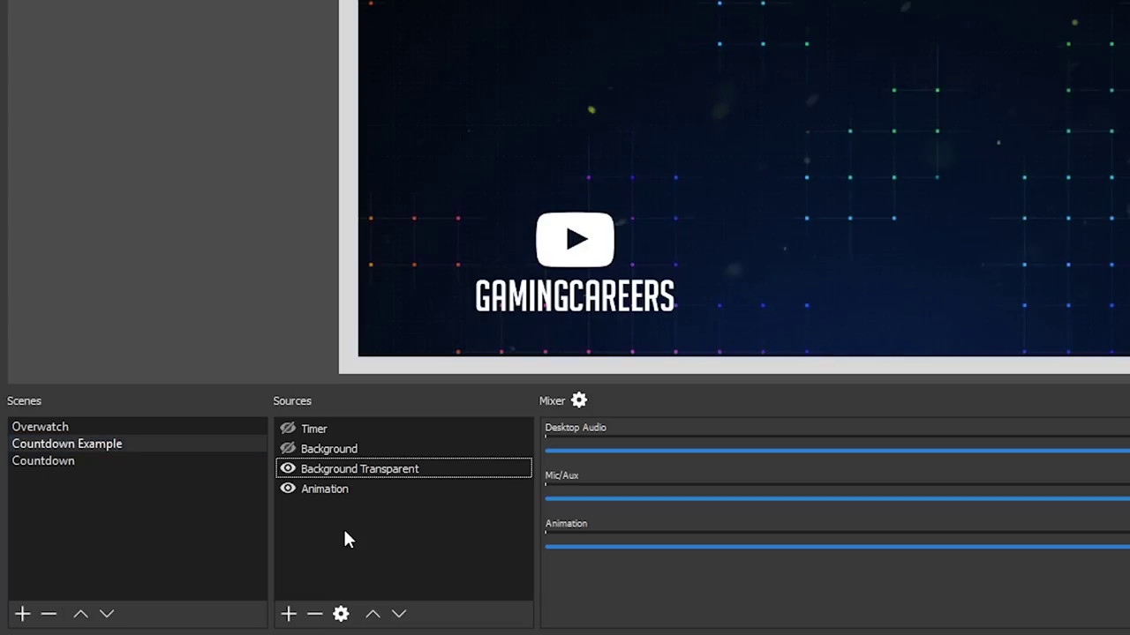
click(288, 614)
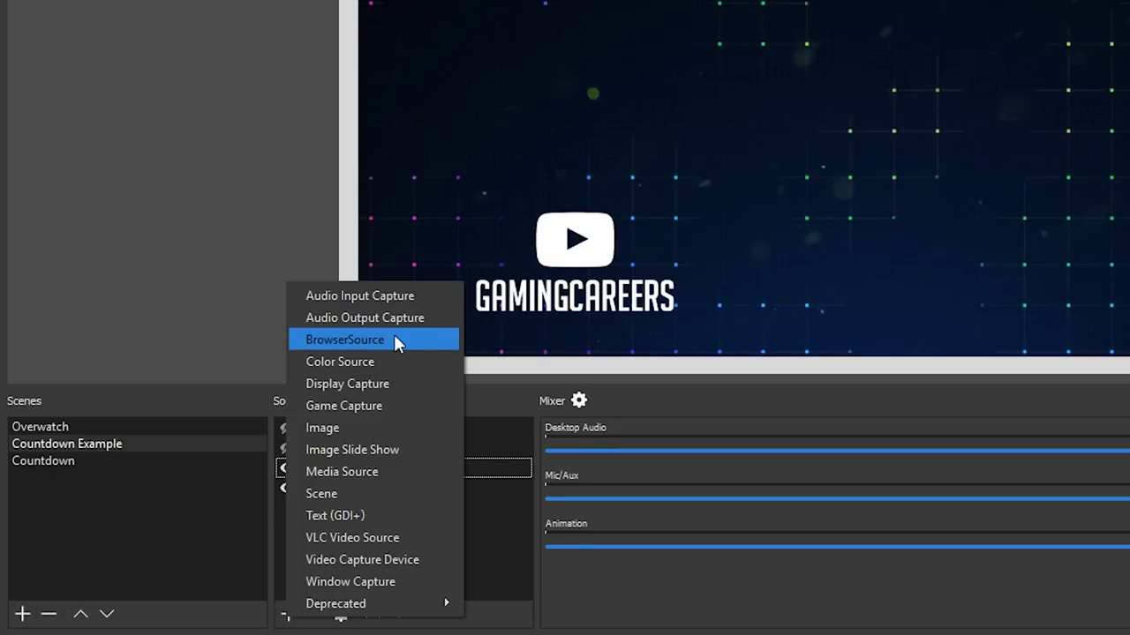
- Add a BrowserSource named 'Twitch Chat' and select the placeholder URL in its properties
click(393, 339)
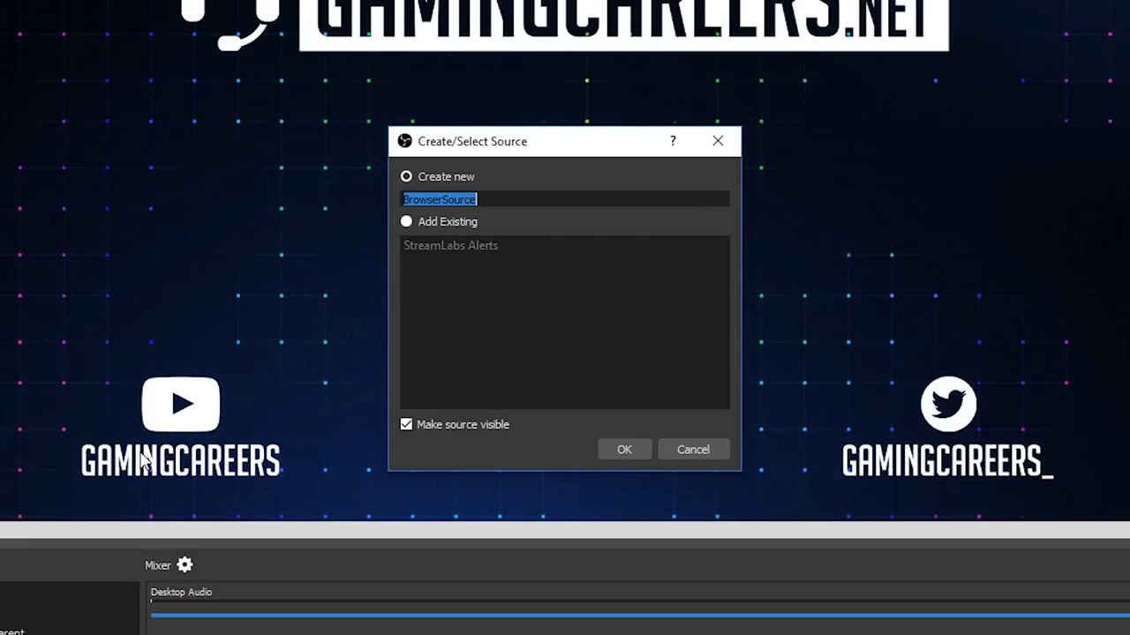
text(Twitch C)
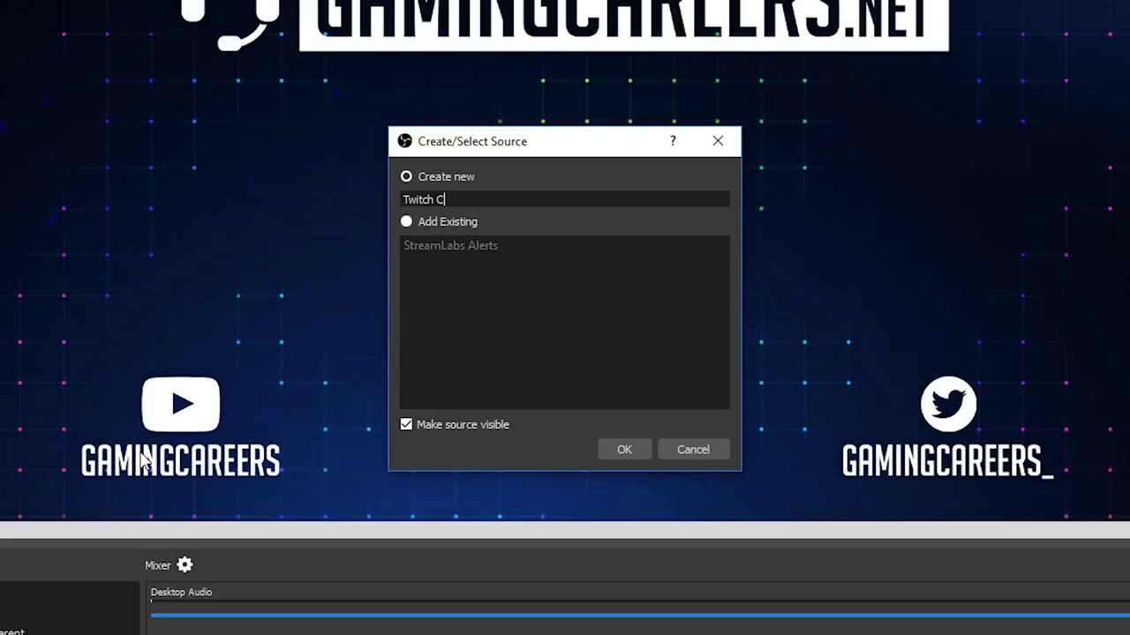
text(hat)
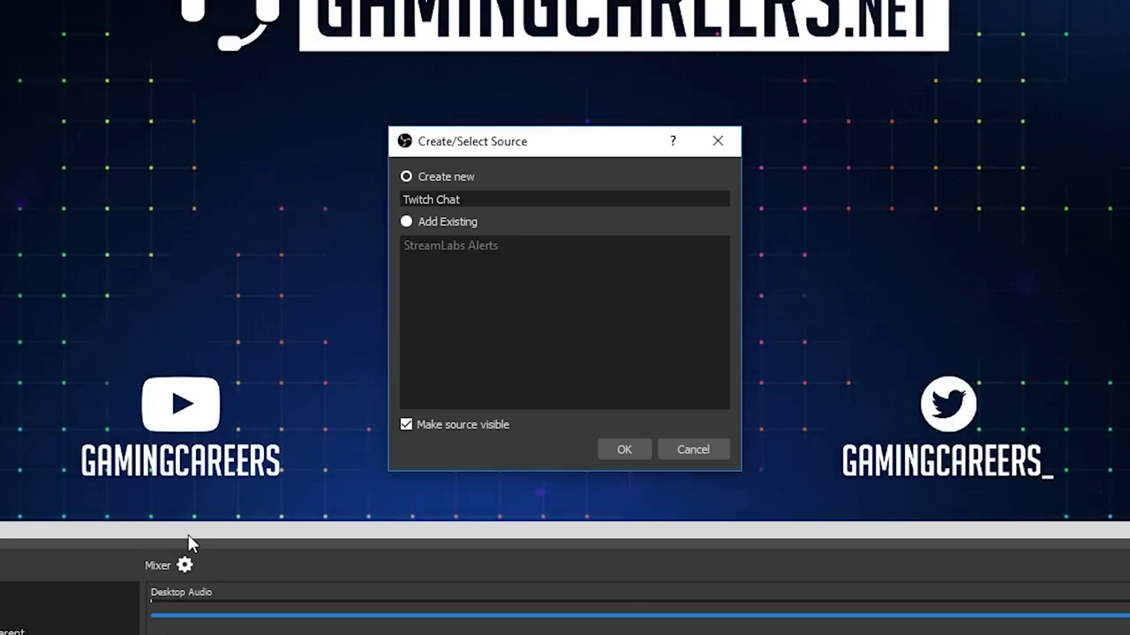
click(619, 449)
drag(524, 392, 264, 394)
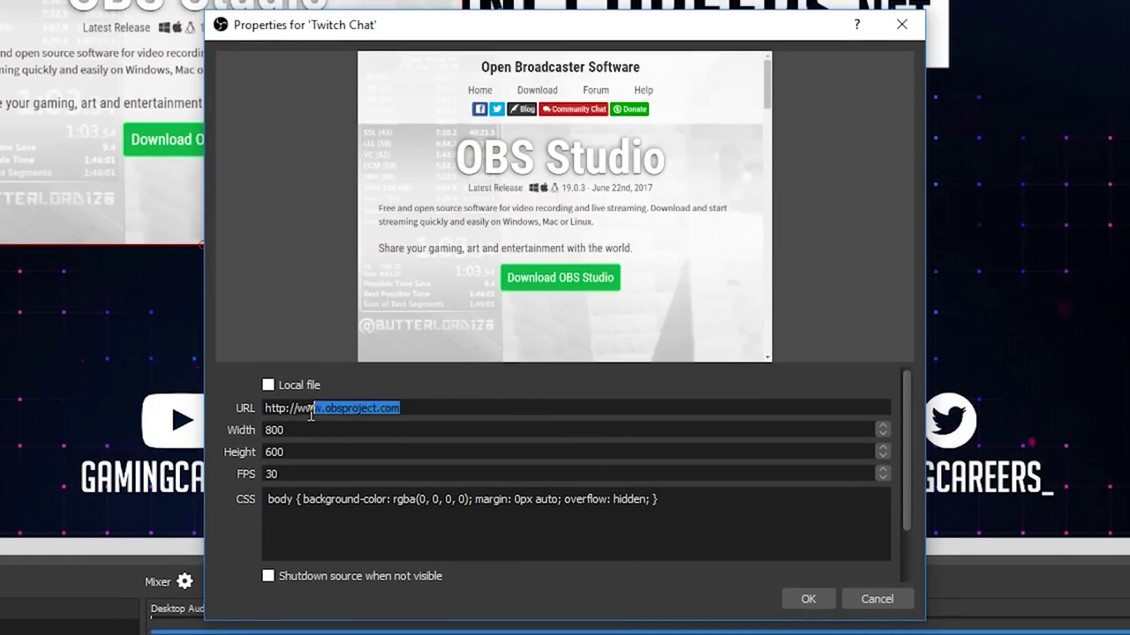
- Paste the Streamlabs chat box widget URL into the Twitch Chat URL field and confirm
key(ctrl+v)
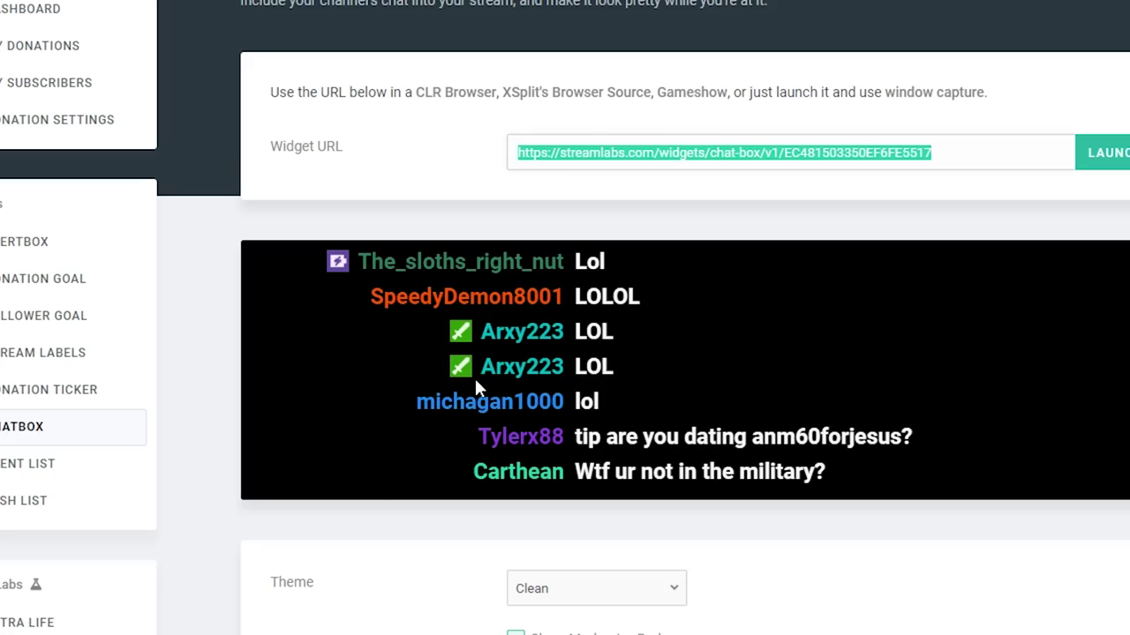
right_click(653, 162)
click(668, 171)
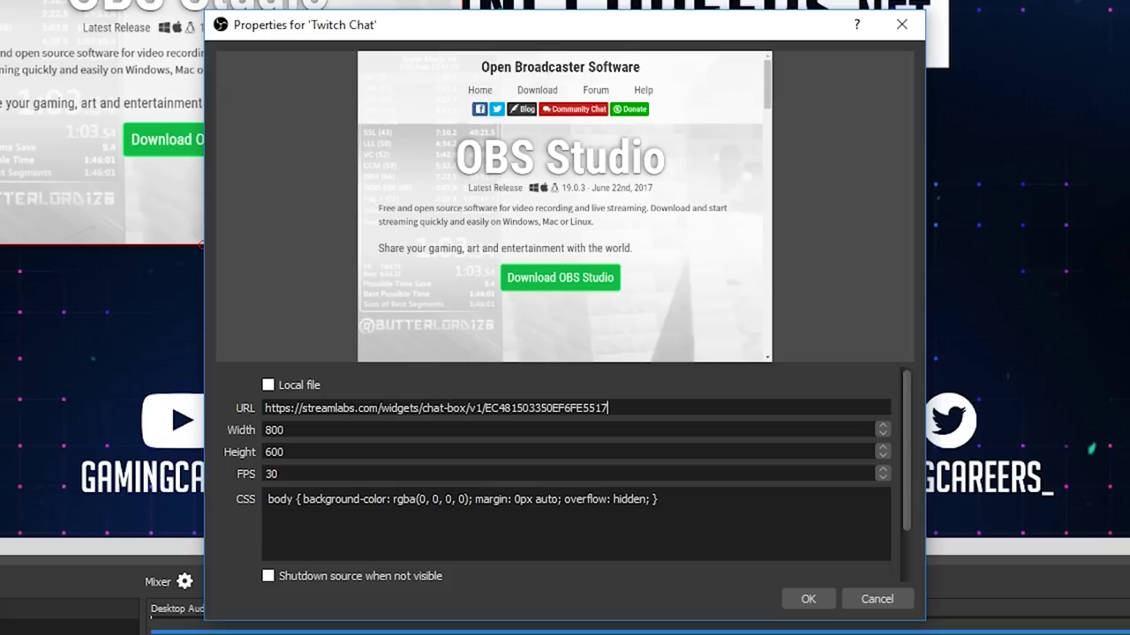
triple_click(384, 408)
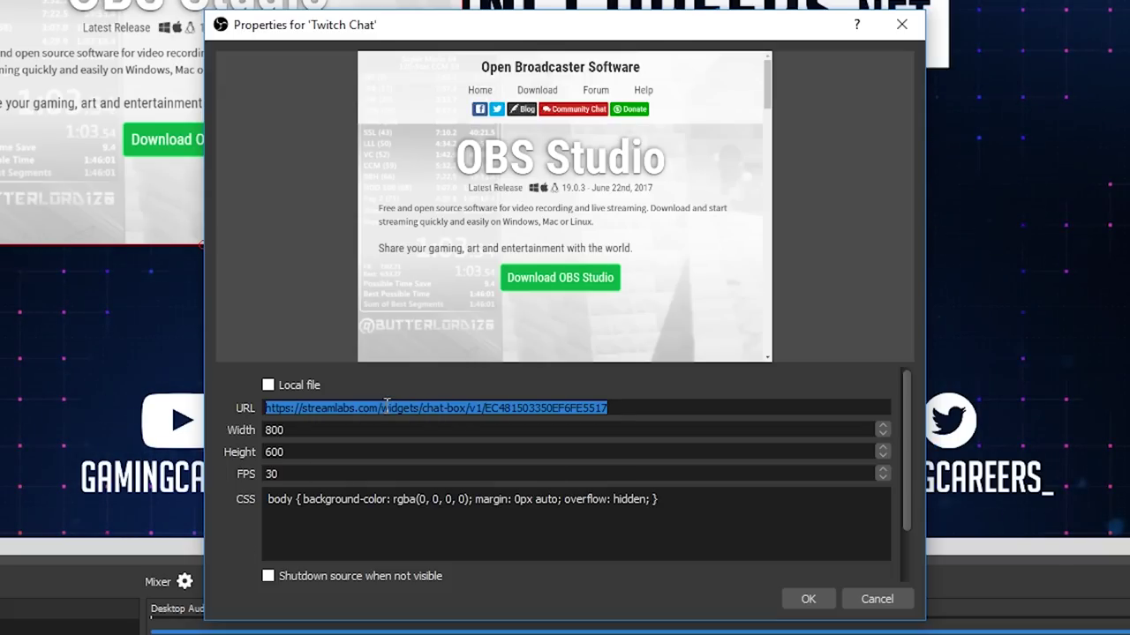
key(ctrl+v)
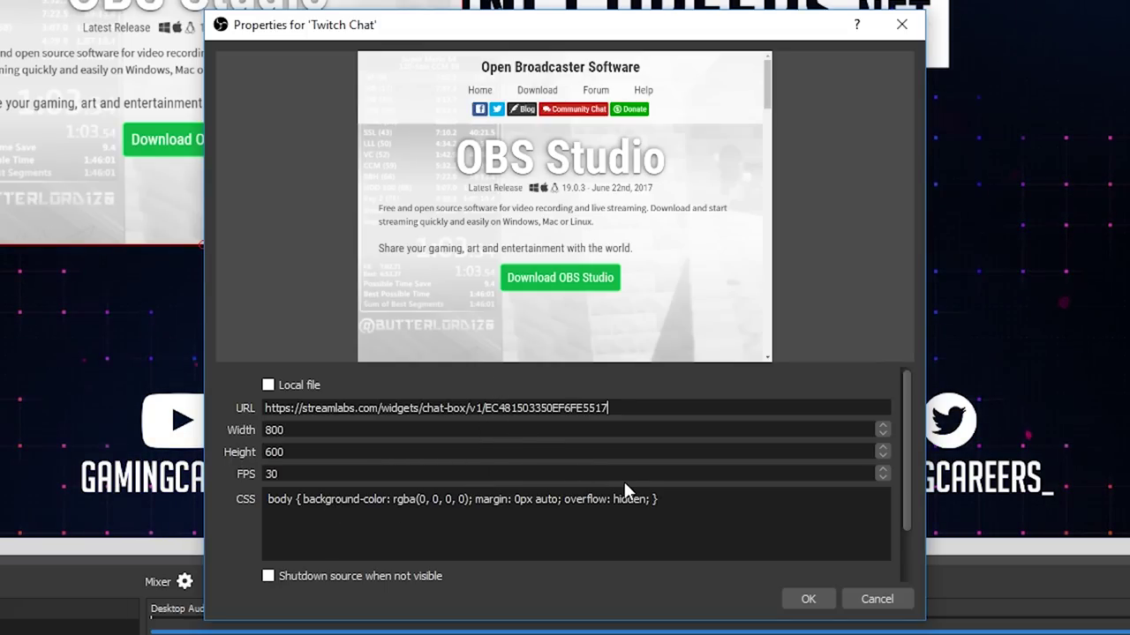
click(795, 601)
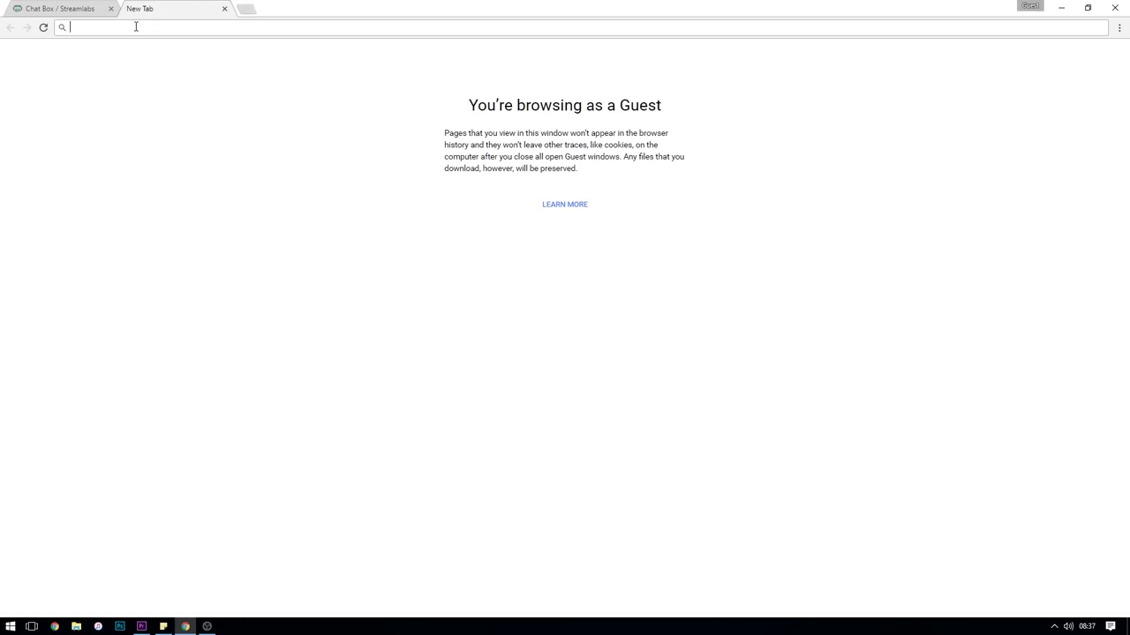
- Open the Twitch channel page, send 'hello youtubers!' in chat, and check OBS
text(twitch.tcv)
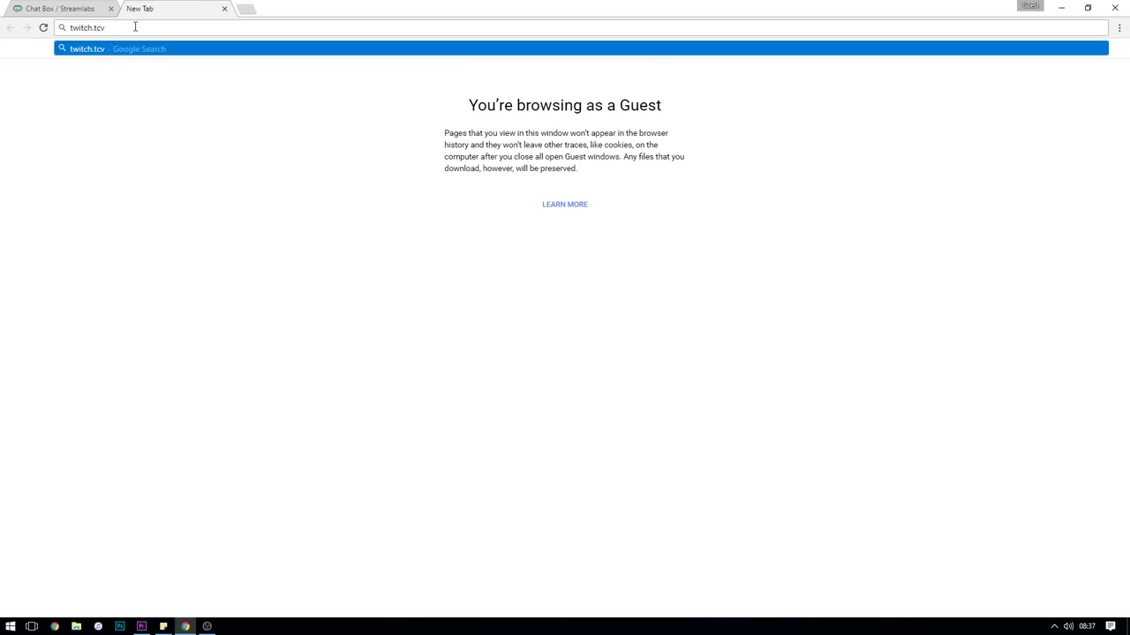
key(BackSpace)
key(BackSpace)
text(v/test_stream2)
key(Return)
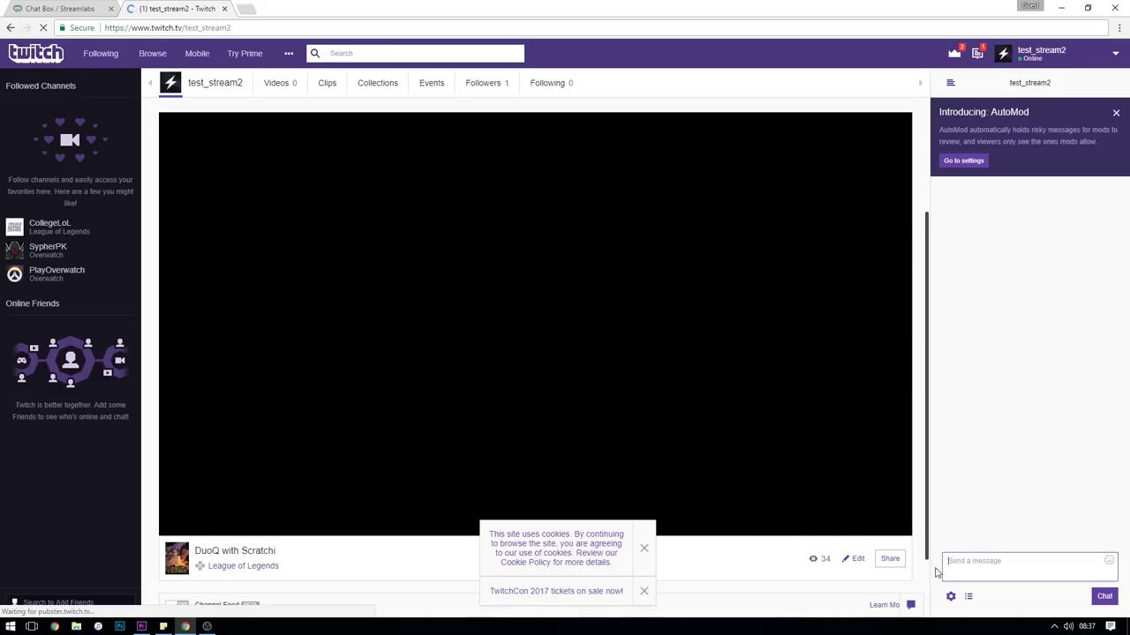
text(hell)
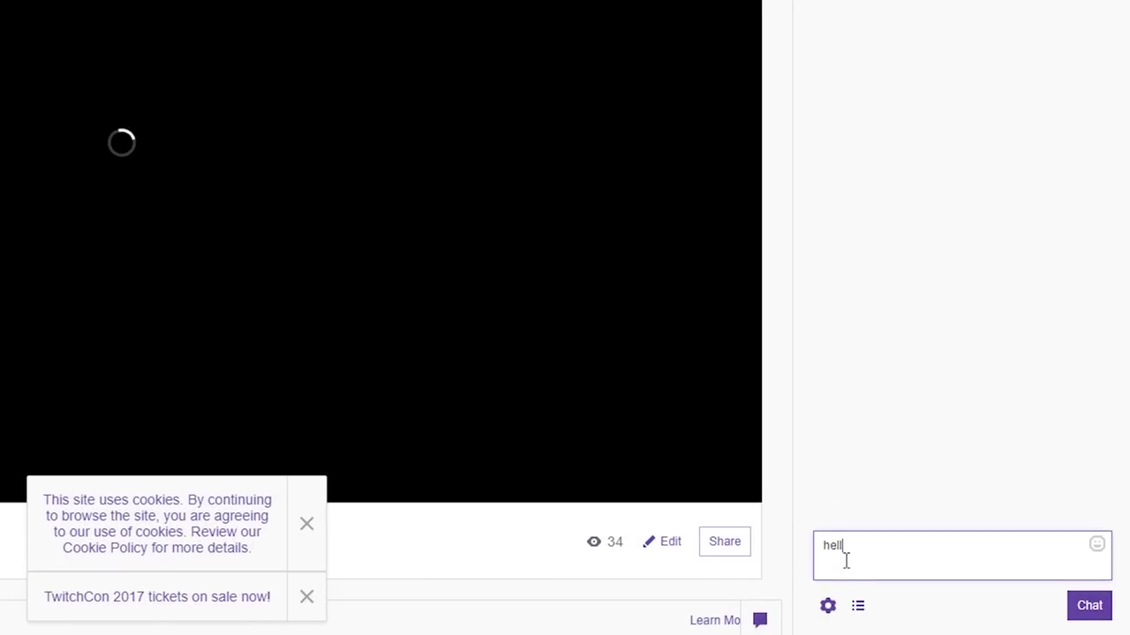
text(o youtuber)
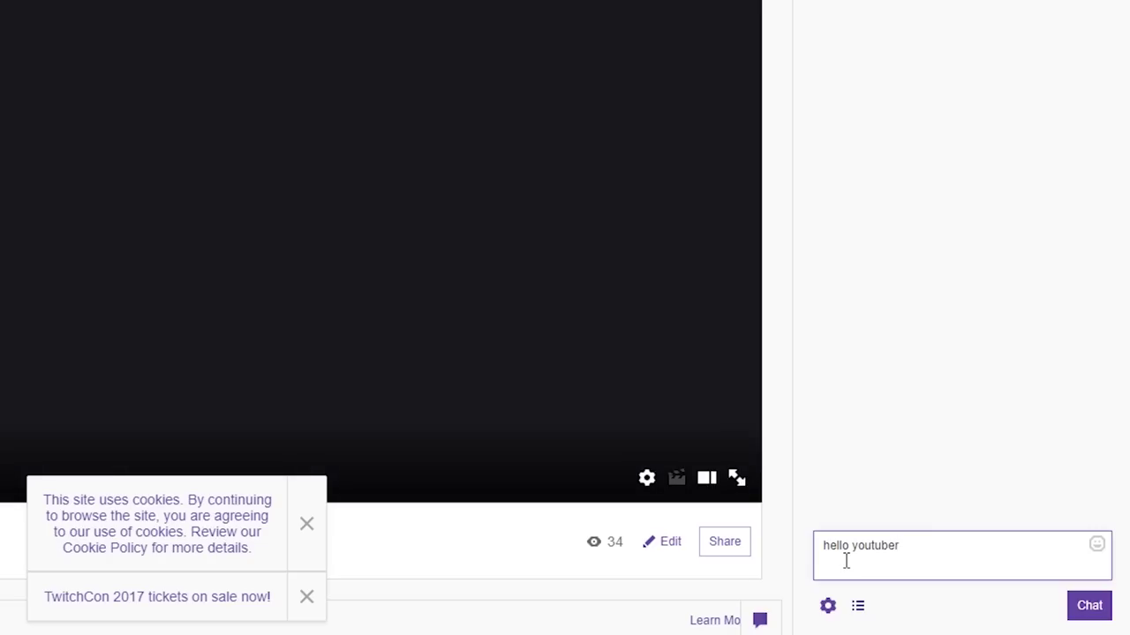
text(s!)
key(Return)
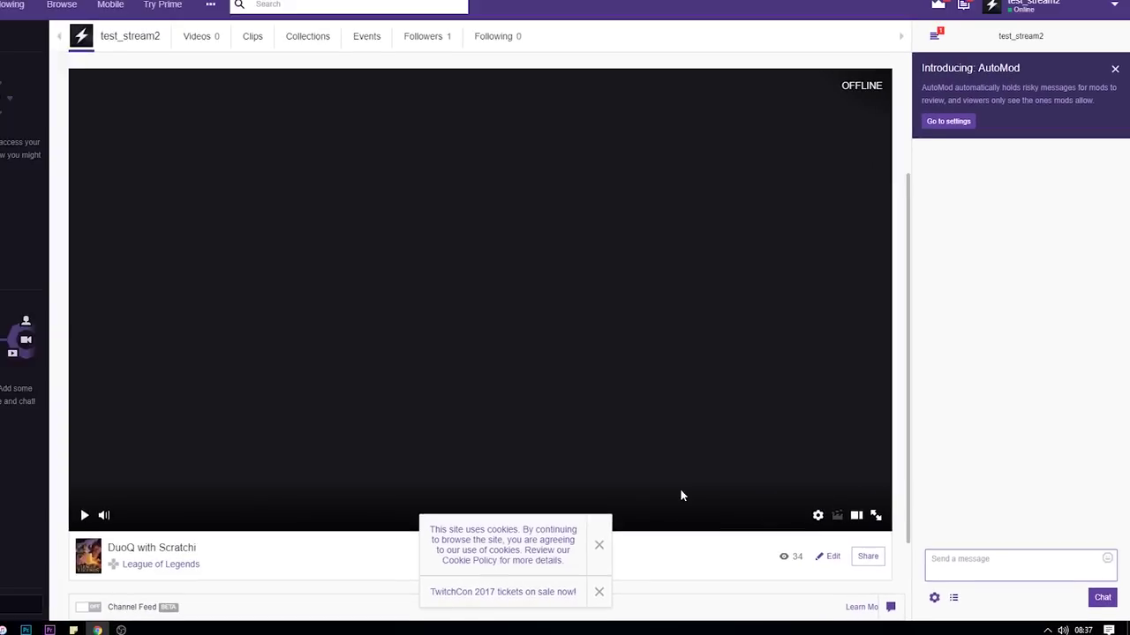
click(210, 628)
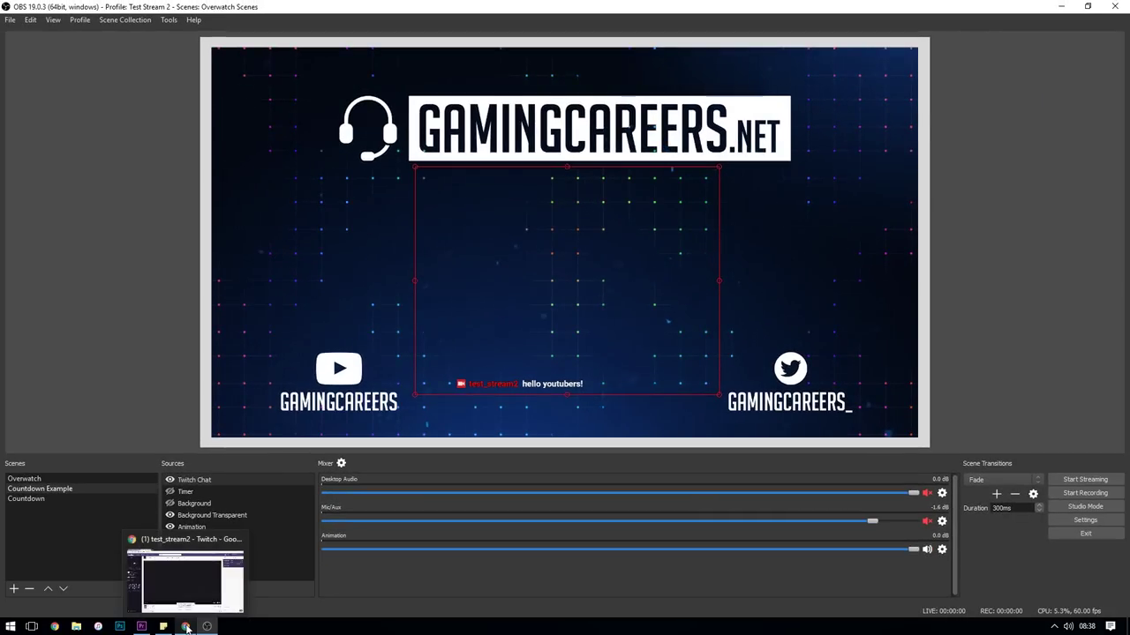
- Send 'this is a long twitch message with lots of kappa' in Twitch chat
click(192, 582)
click(1027, 566)
text(th)
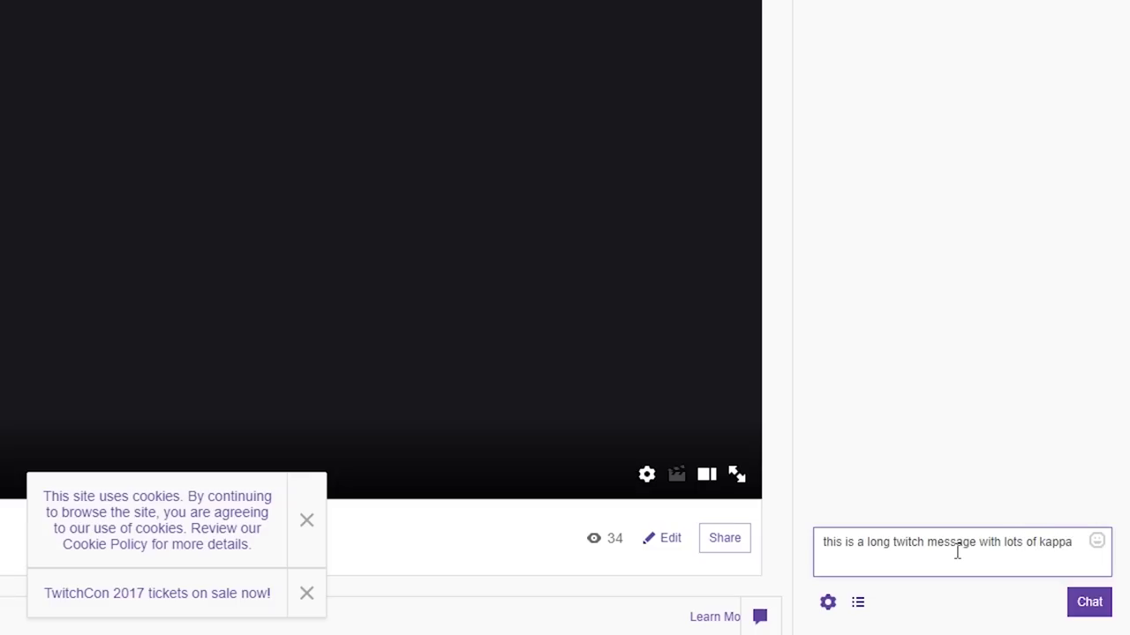
key(Return)
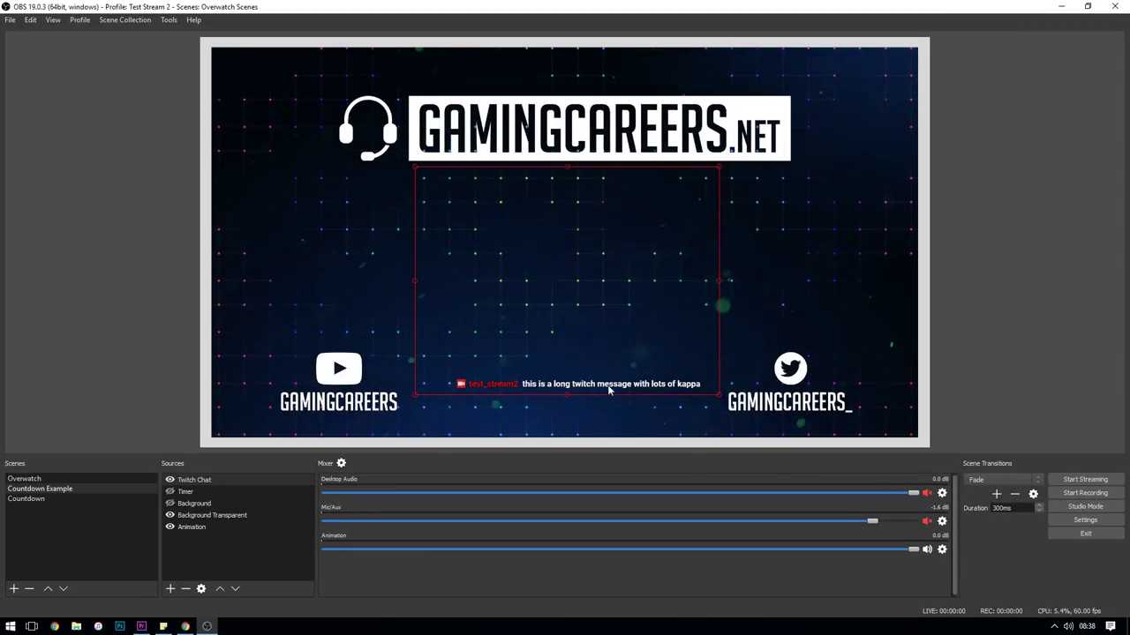
key(alt+Tab)
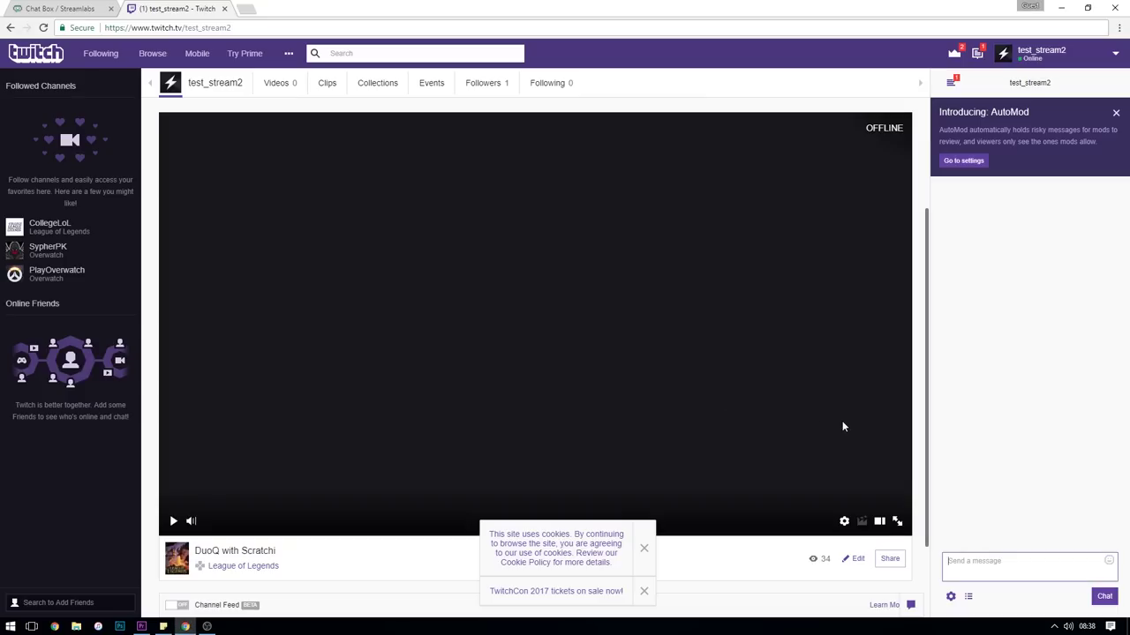
- Send a Twitch chat message of repeated Kappa emotes and view them in the OBS overlay
click(952, 598)
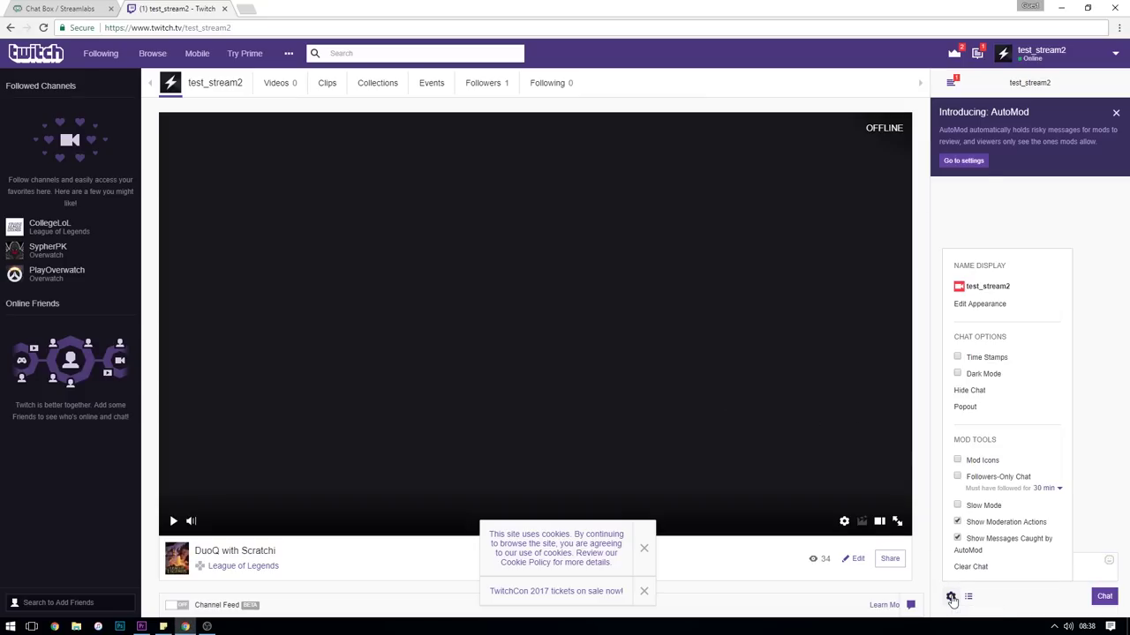
click(952, 599)
click(975, 562)
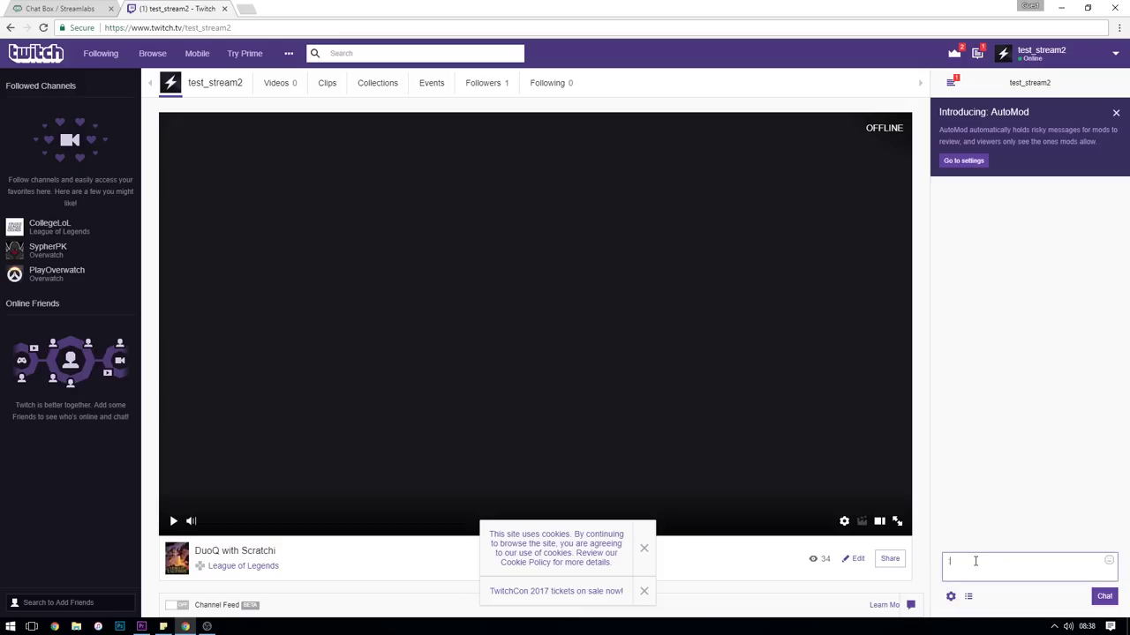
text(Kappa)
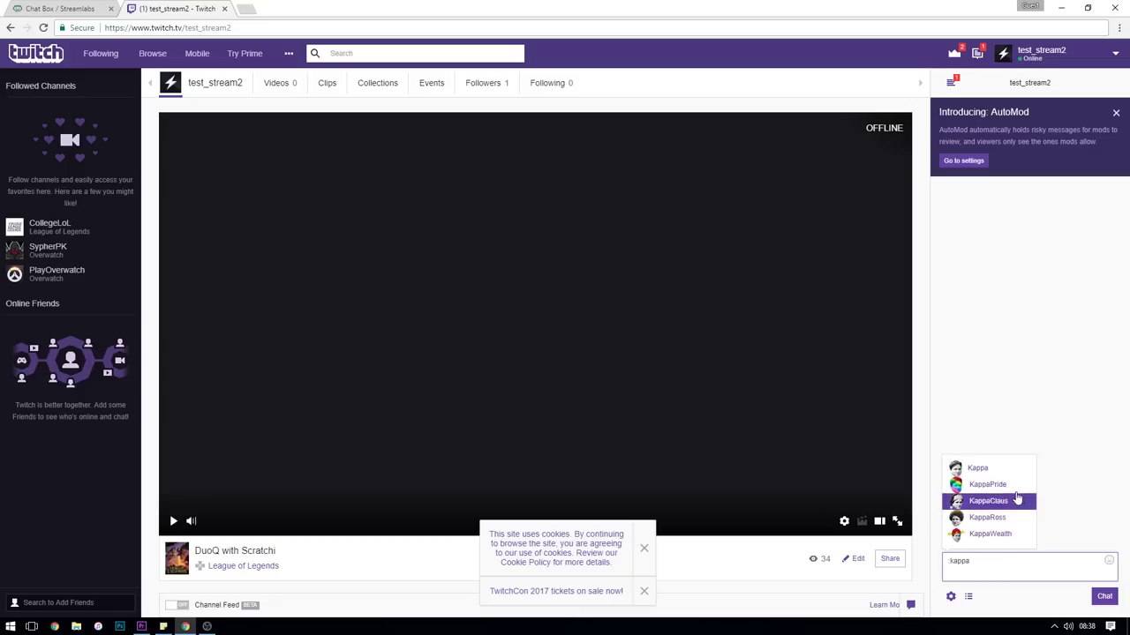
click(992, 470)
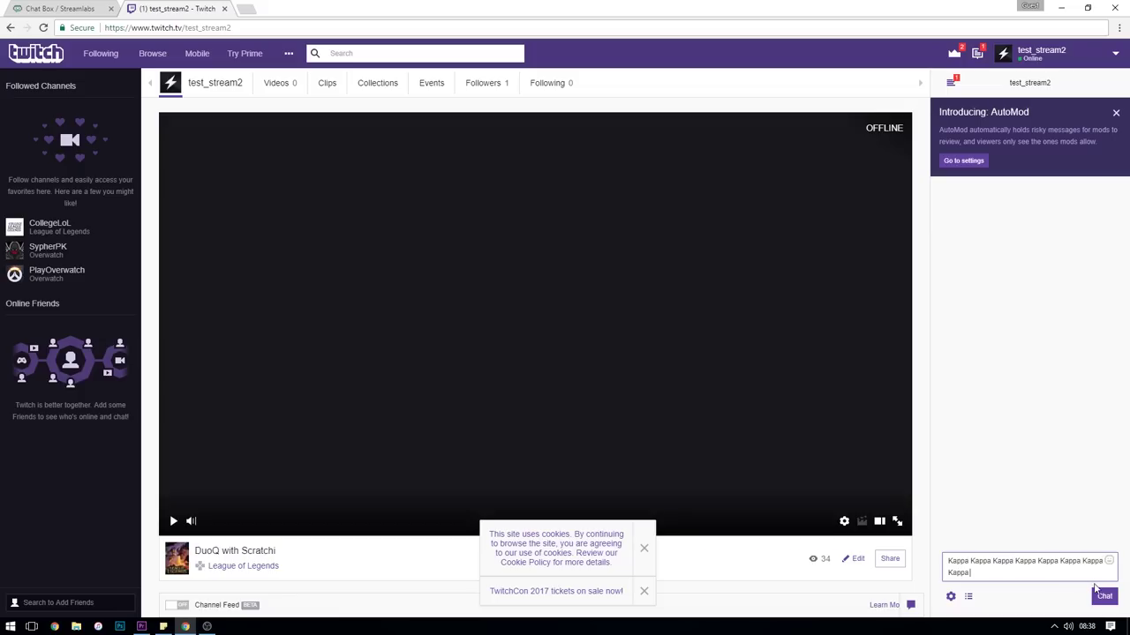
click(1103, 596)
key(alt+Tab)
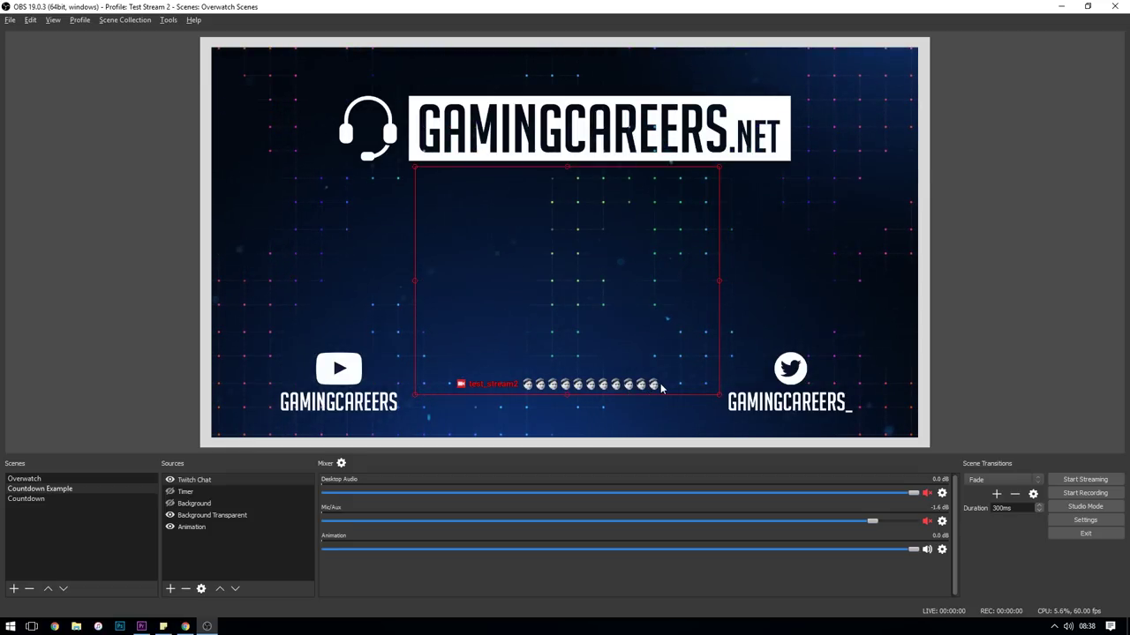
- Close the Streamlabs Chat Box tab in Chrome and return to the OBS scene
key(alt+Tab)
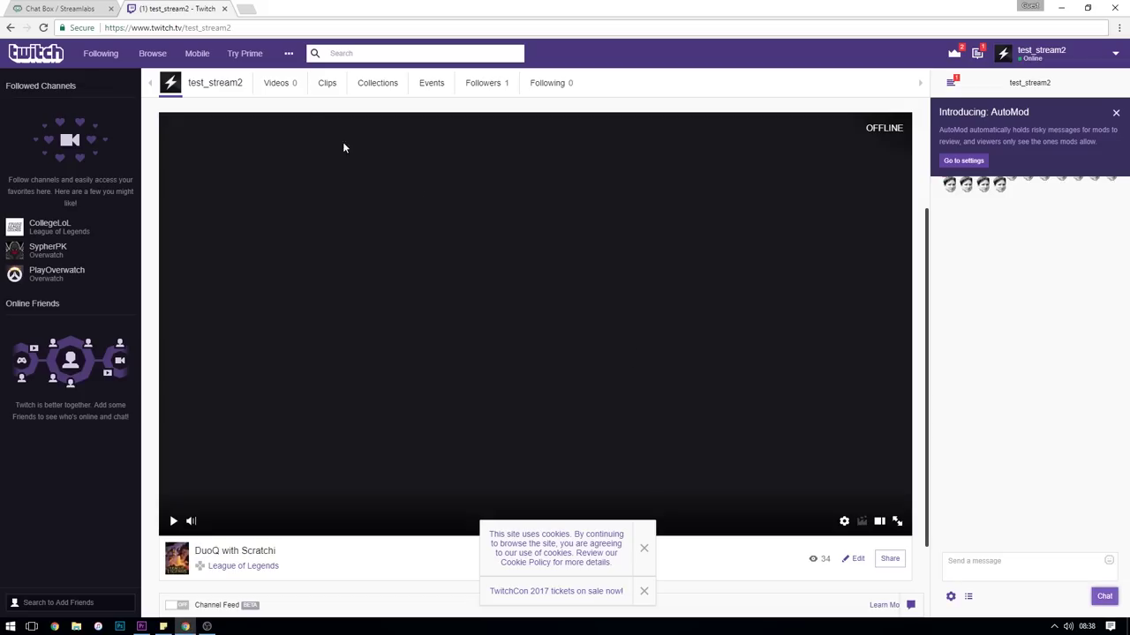
click(110, 9)
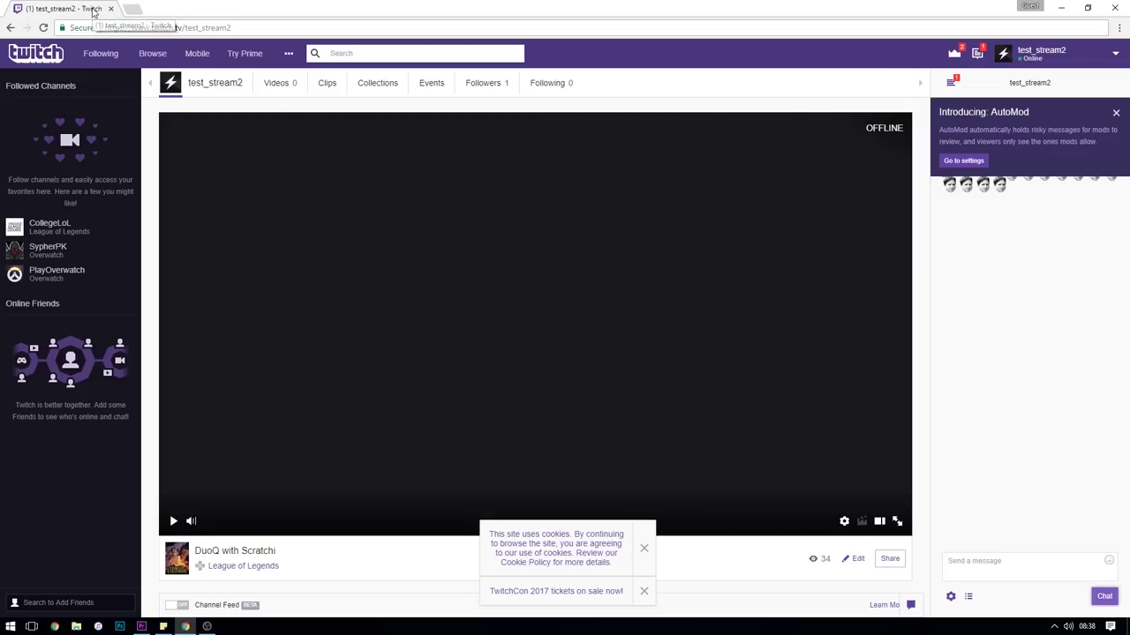
click(206, 627)
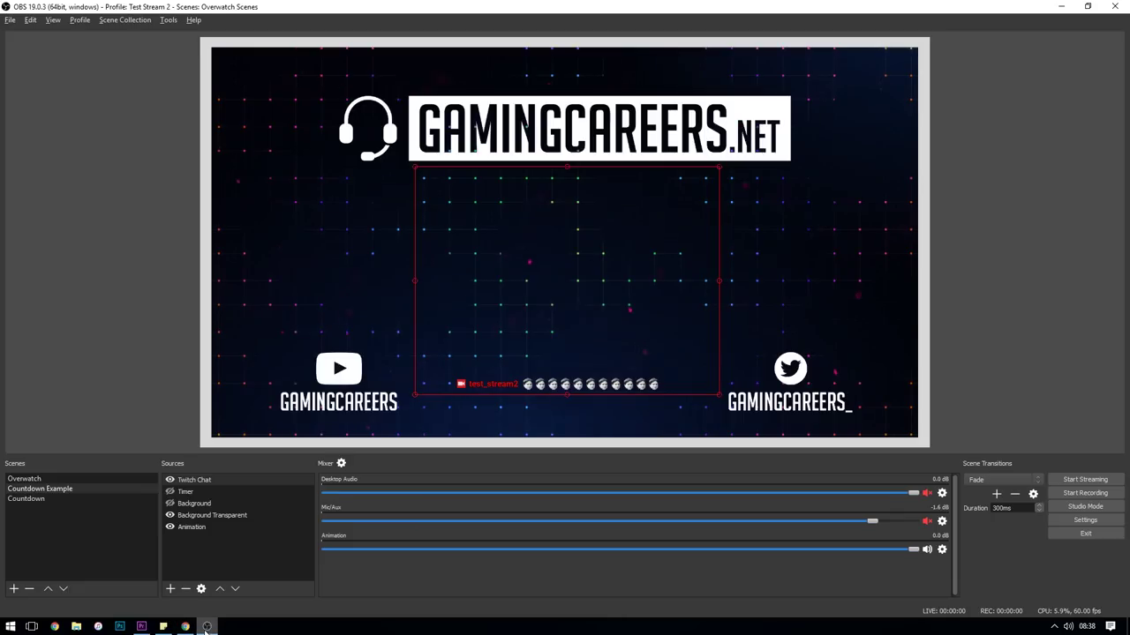